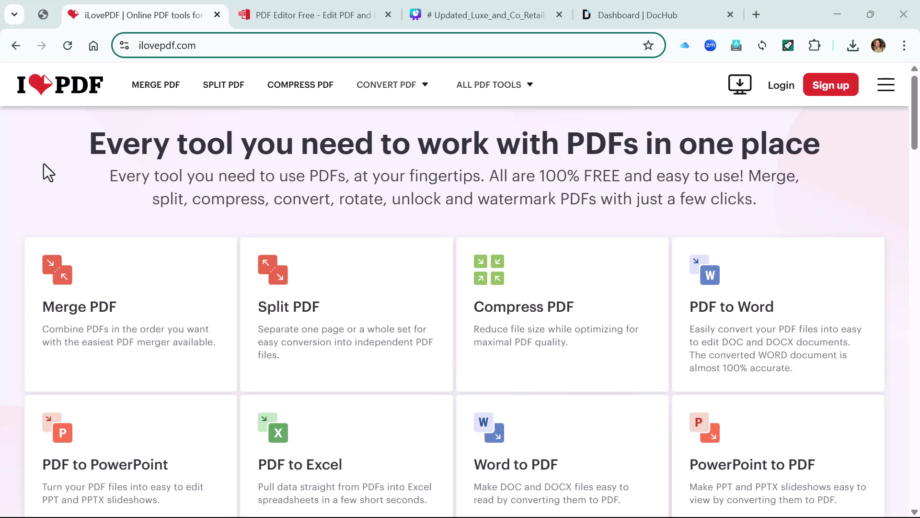
Upload Luxe_and_Co_Retail_Stores.pdf into iLovePDF's Compress PDF tool.
click(302, 88)
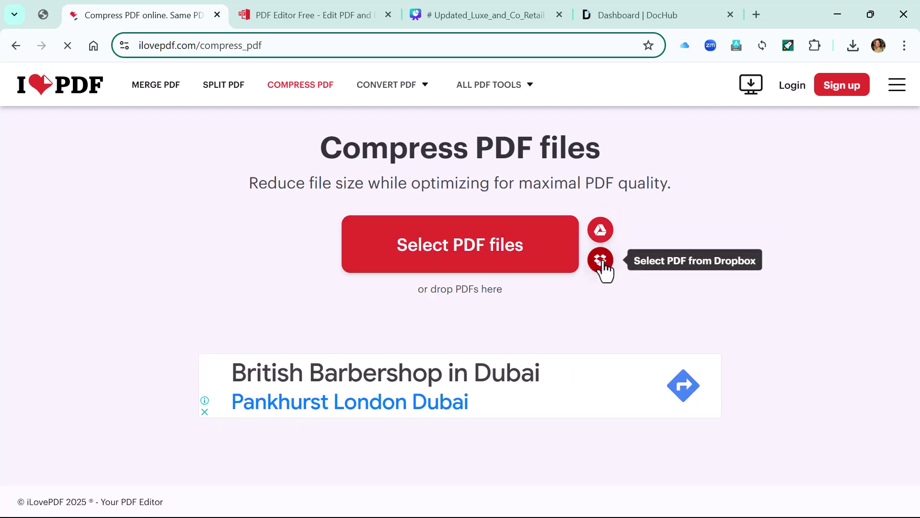
click(455, 245)
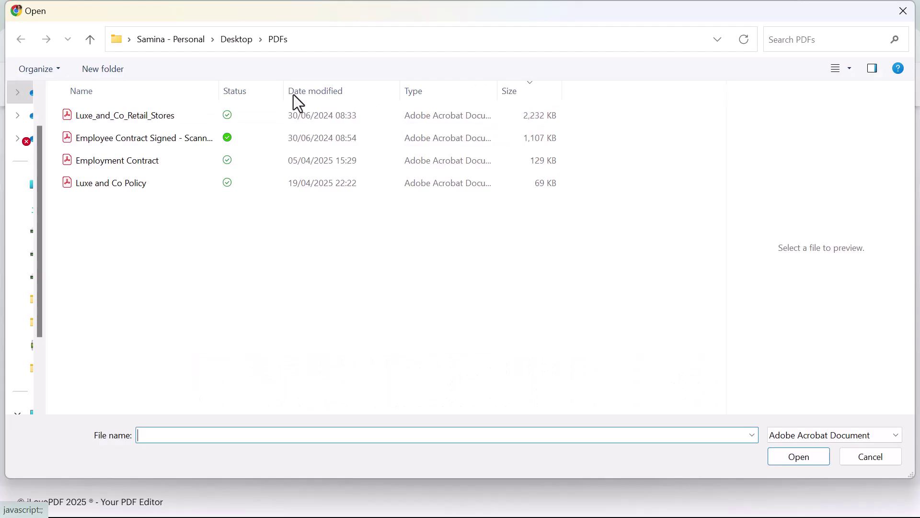
click(527, 122)
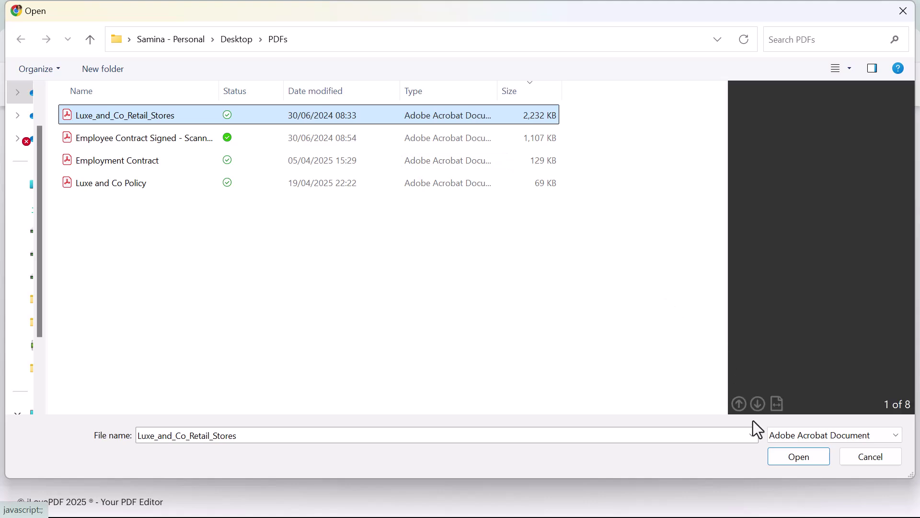
click(800, 457)
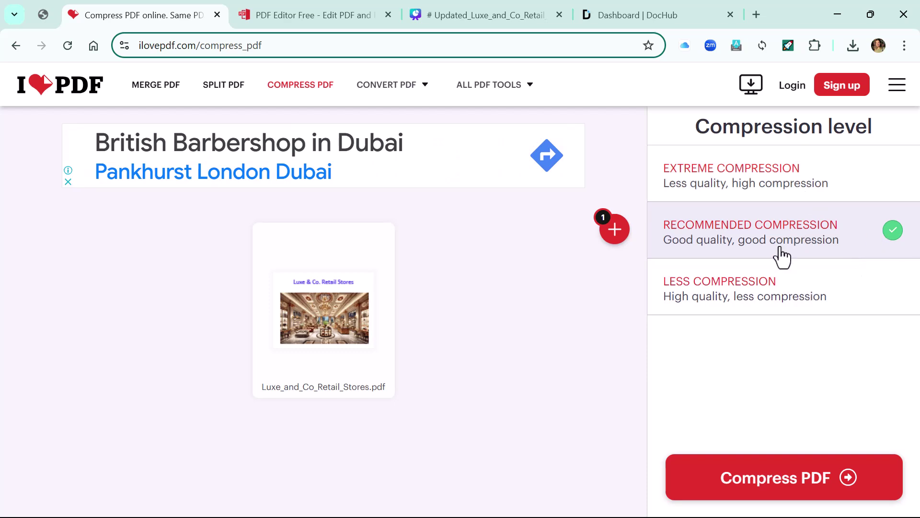
Compress the retail stores PDF at Recommended level to 1.12 MB and download the result.
click(810, 489)
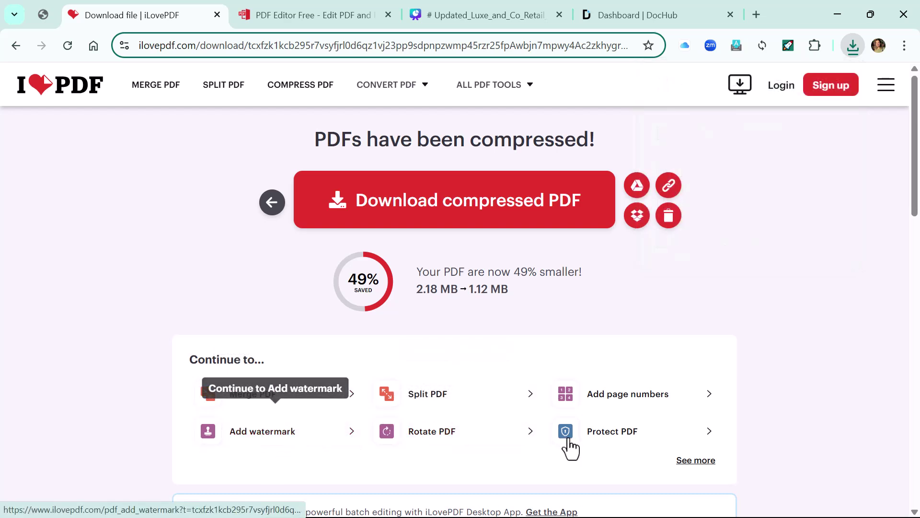
scroll(747, 393, down, 1)
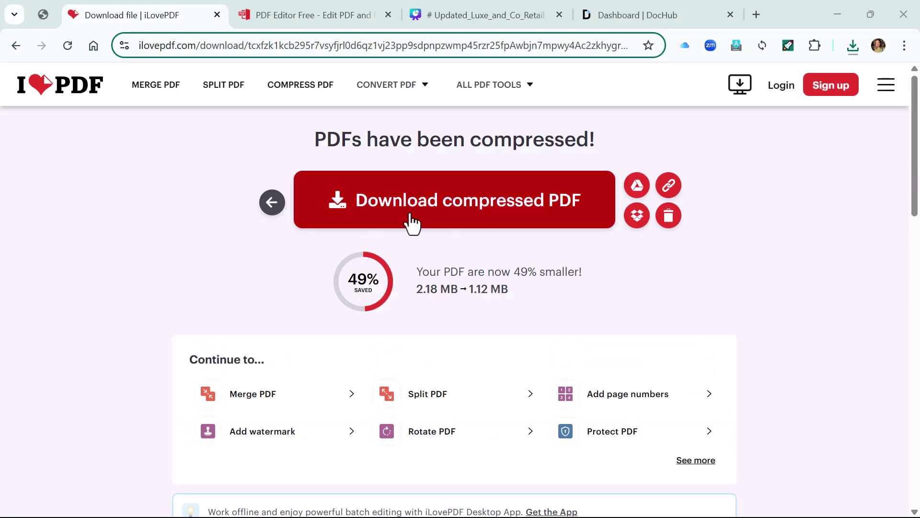
click(425, 202)
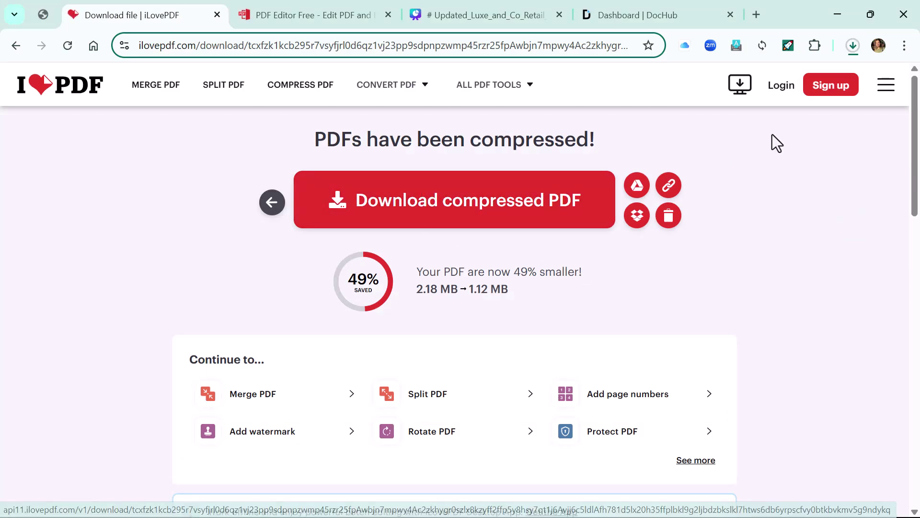
click(858, 52)
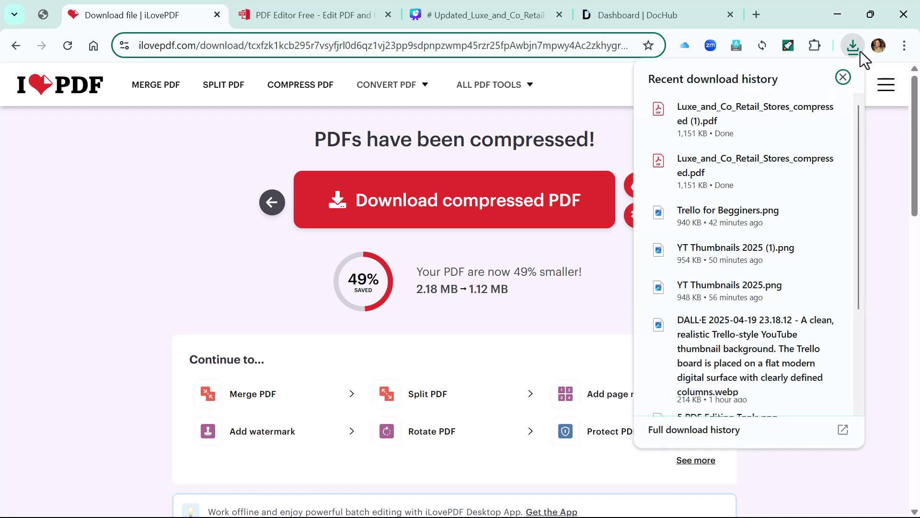
click(708, 128)
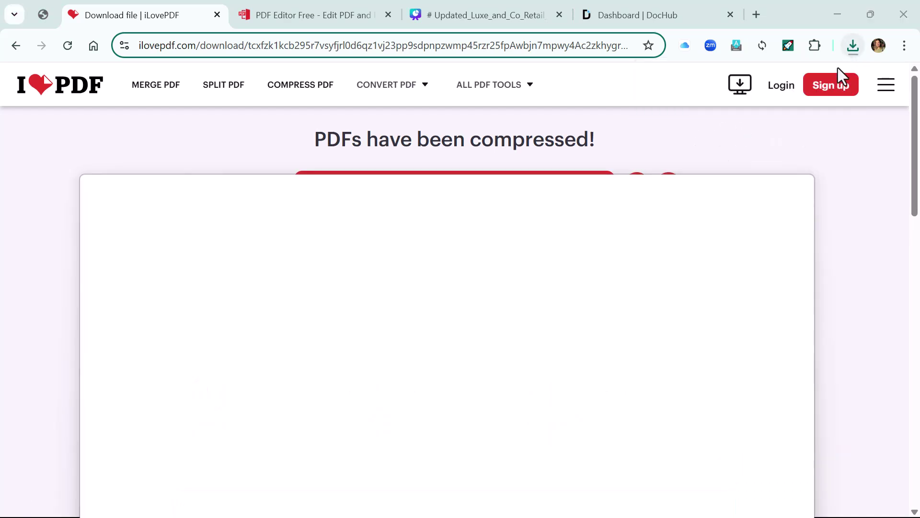
Load Employment Contract.pdf and Luxe and Co Policy.pdf into iLovePDF's Merge PDF tool.
click(158, 96)
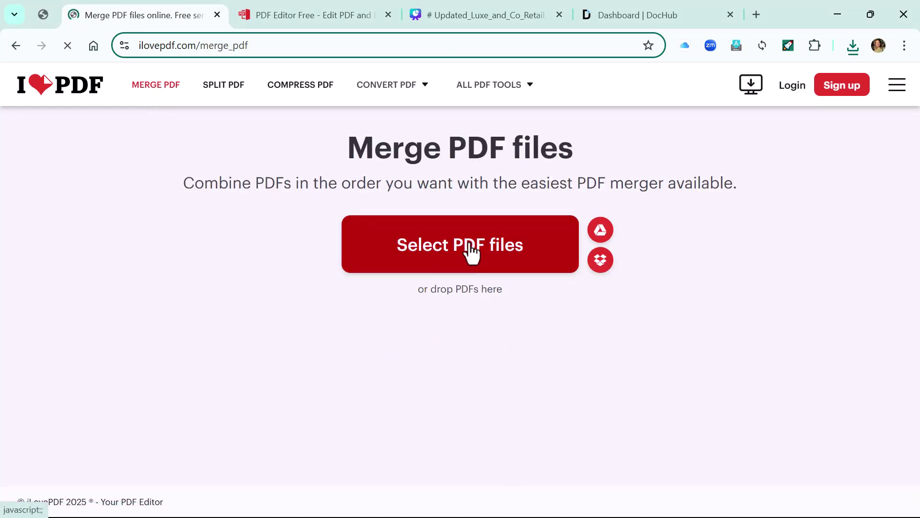
click(470, 254)
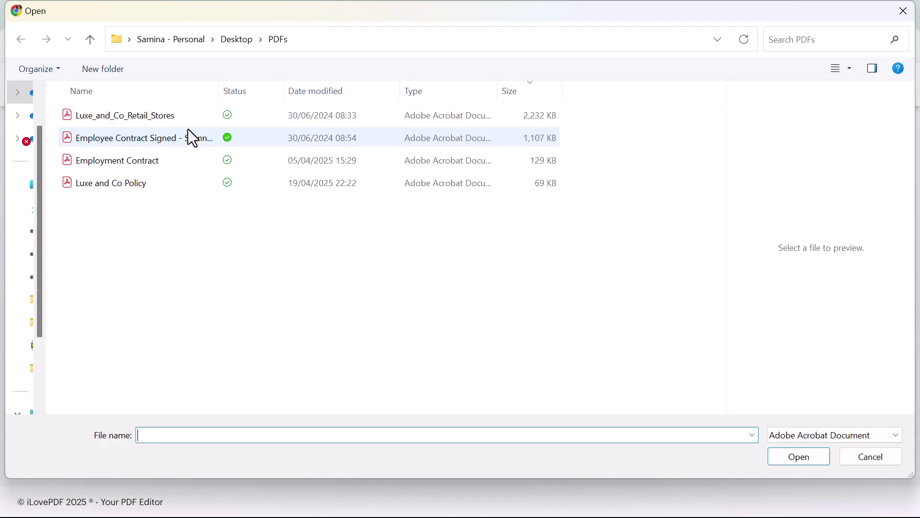
click(113, 165)
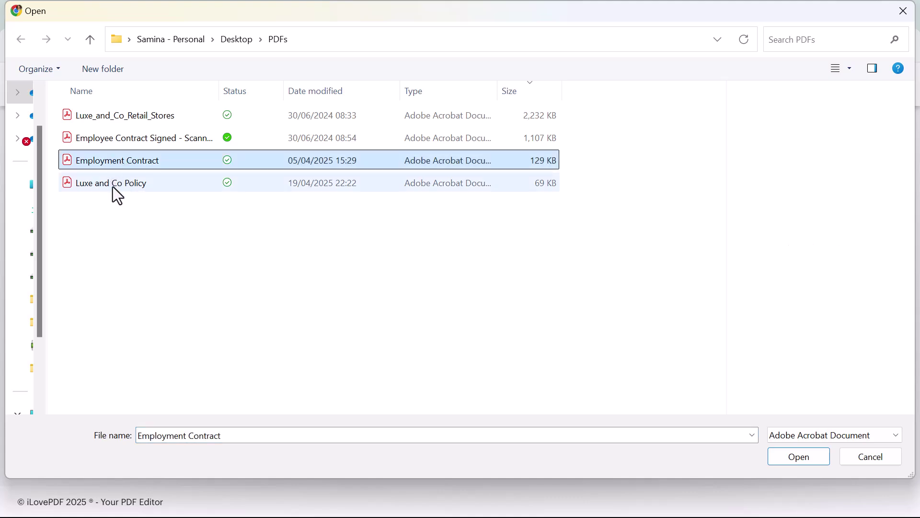
mouse_move(202, 188)
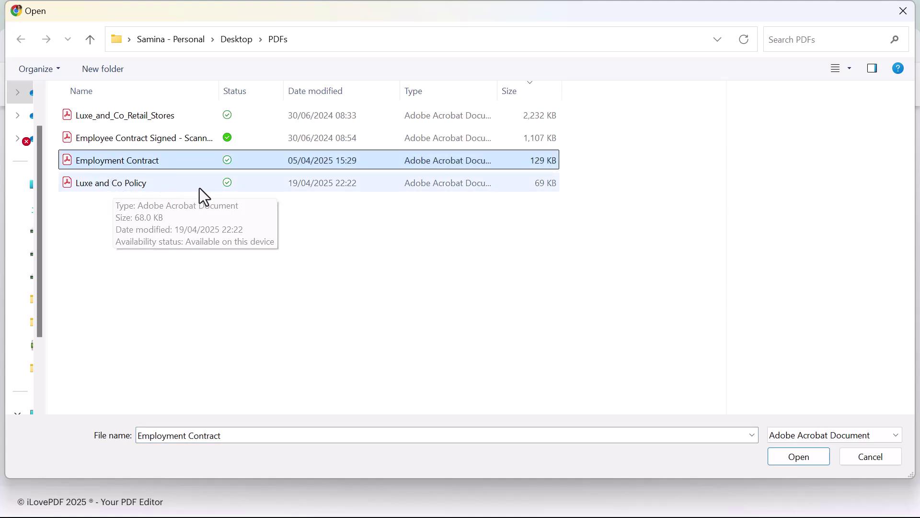
ctrl+click(91, 178)
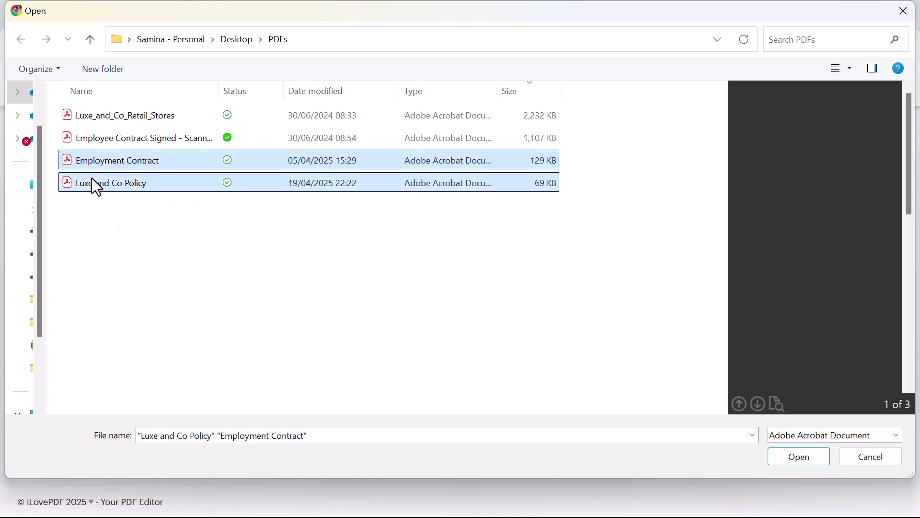
click(796, 461)
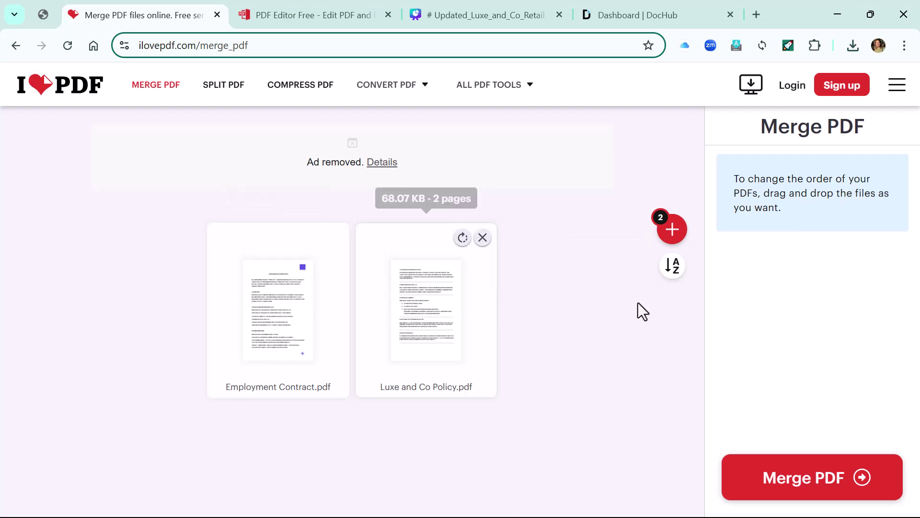
Merge the two PDFs and scroll through the five-page ilovepdf_merged.pdf.
click(819, 489)
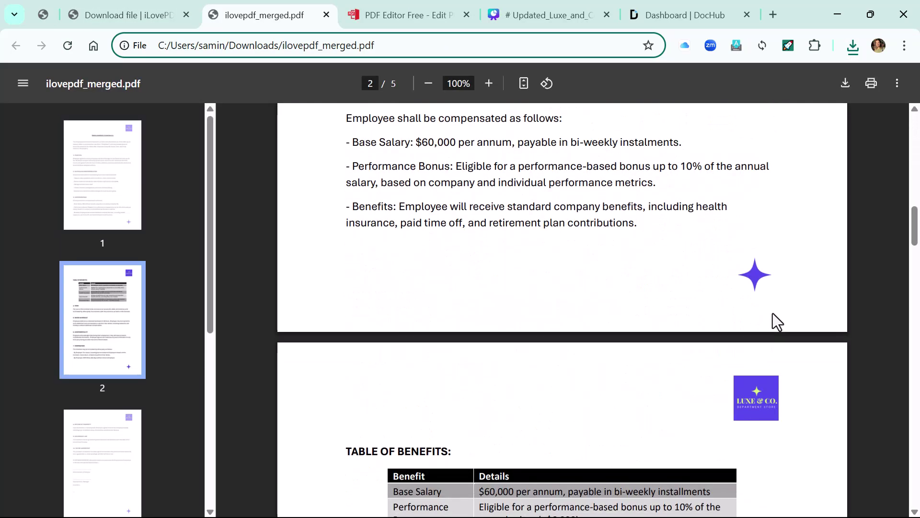
scroll(774, 317, down, 8)
scroll(786, 326, down, 8)
scroll(795, 331, down, 8)
scroll(801, 333, down, 6)
scroll(801, 333, down, 6)
scroll(800, 332, down, 5)
scroll(827, 332, up, 8)
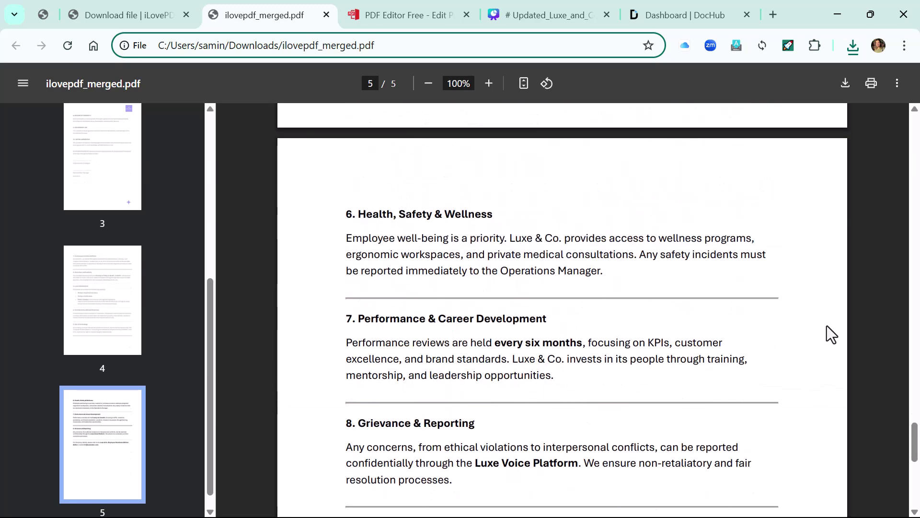
scroll(834, 249, up, 8)
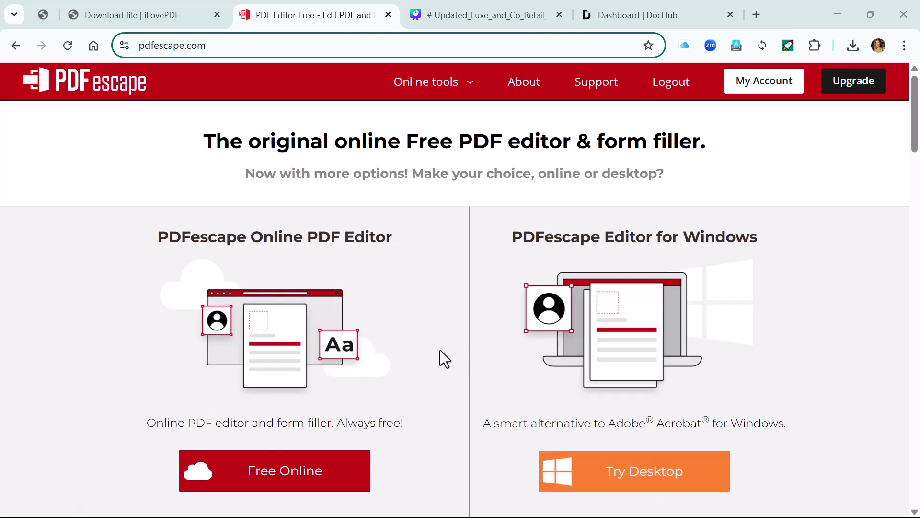
Upload Employment Contract.pdf into PDFescape's free online editor.
click(270, 485)
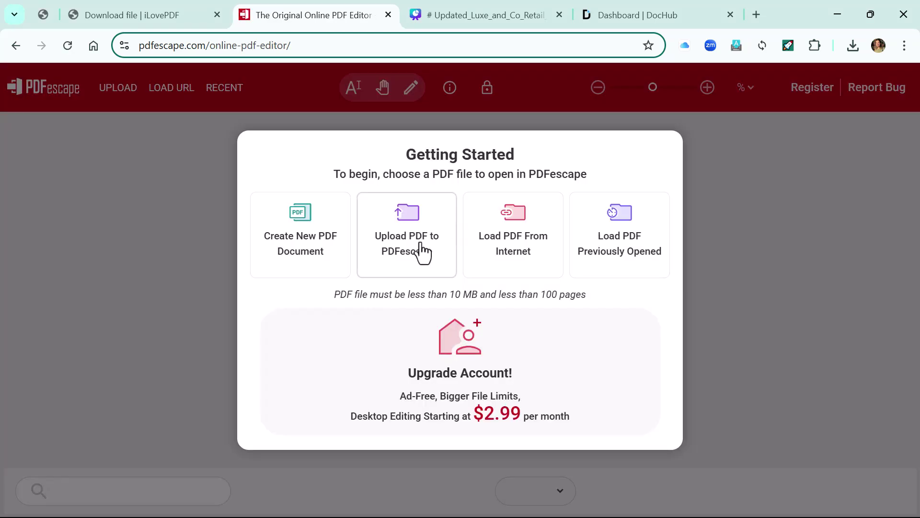
click(422, 253)
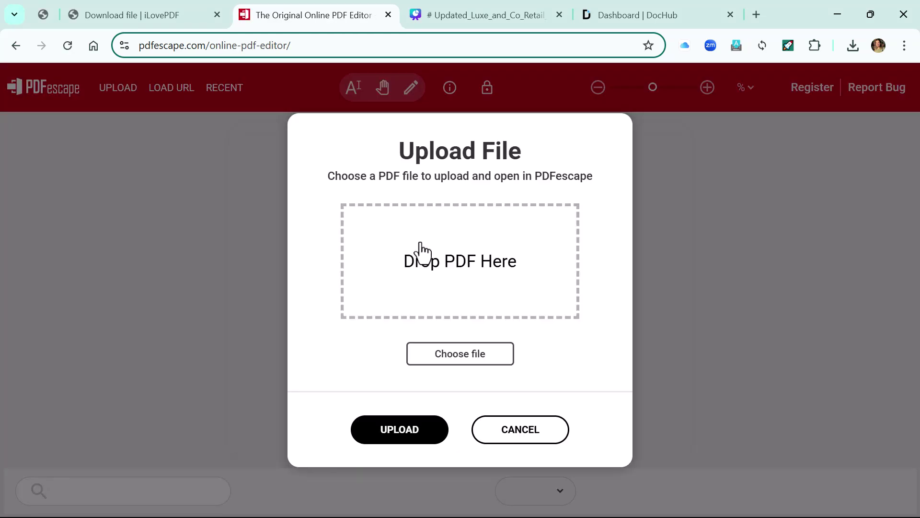
click(458, 352)
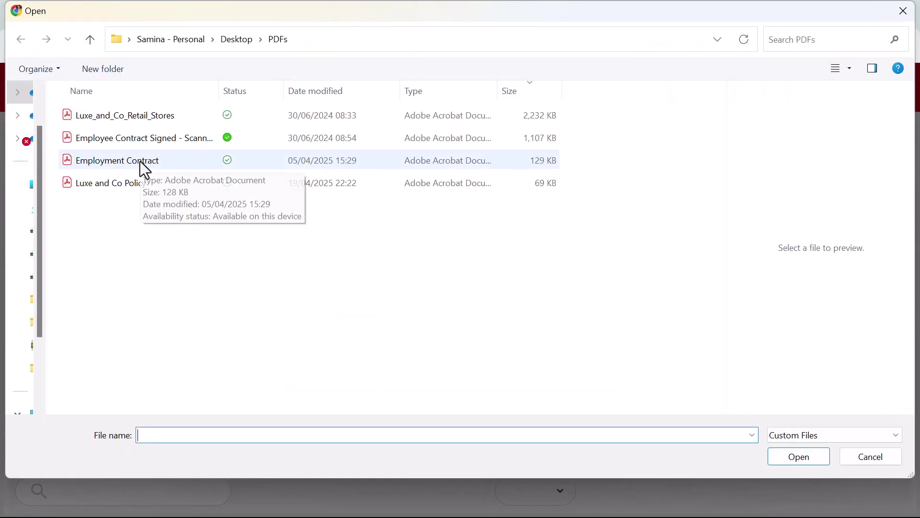
click(140, 161)
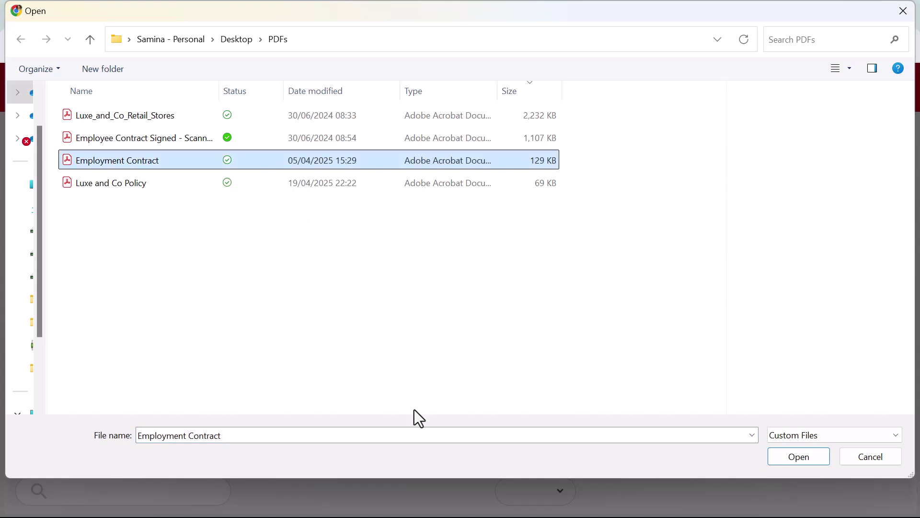
click(810, 458)
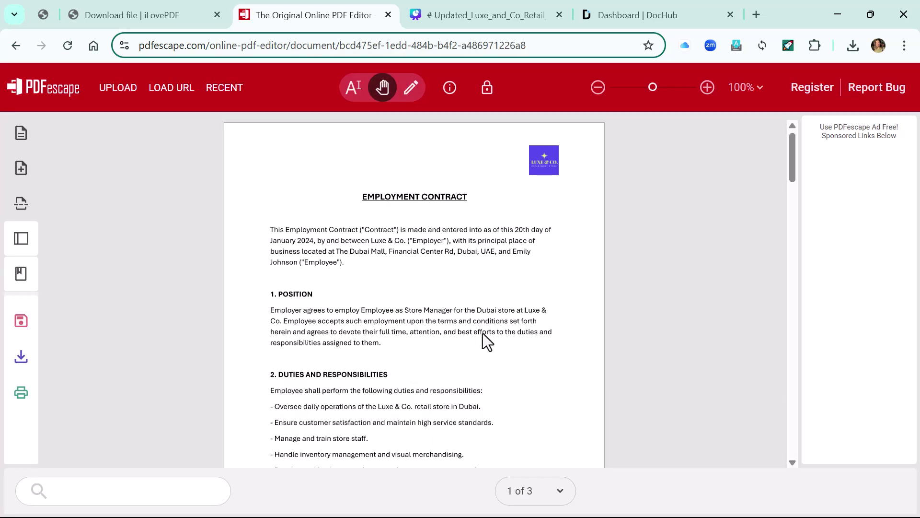
Scroll to the Position section on page 1 and select the Sticky Note annotation.
scroll(448, 329, down, 4)
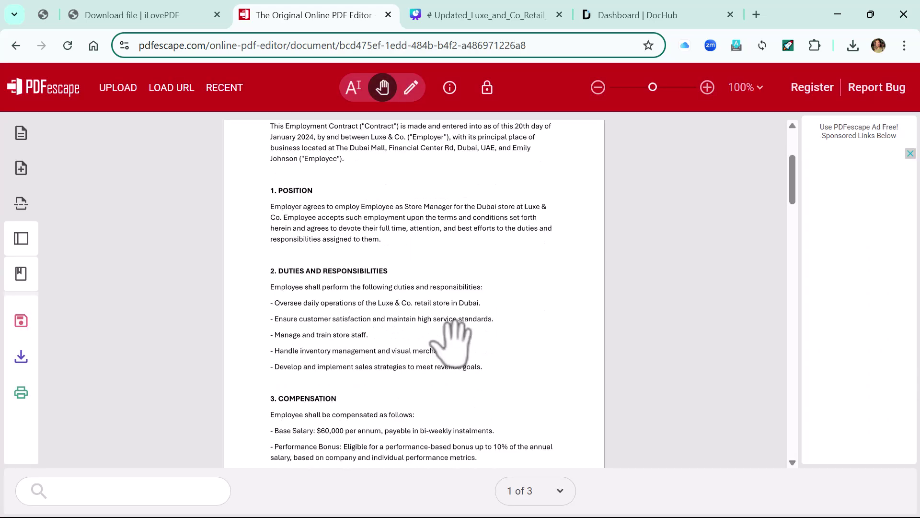
scroll(454, 336, down, 1)
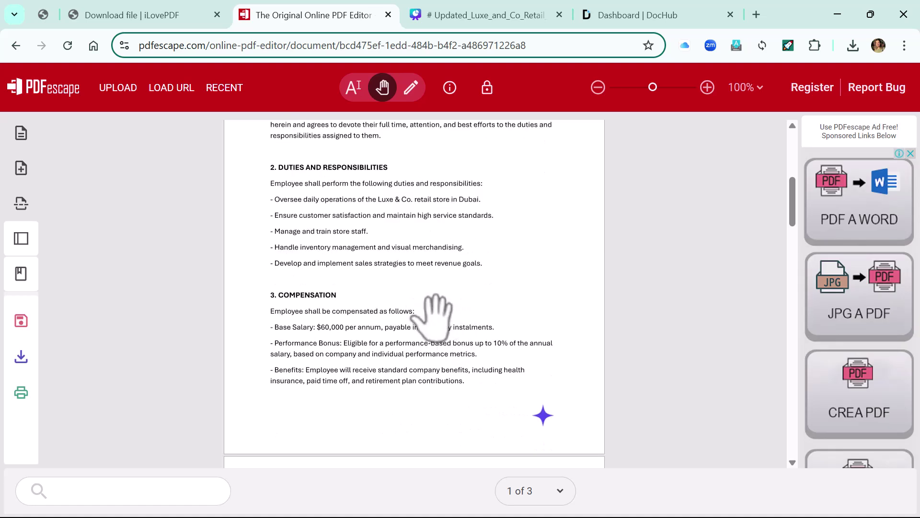
scroll(623, 273, up, 1)
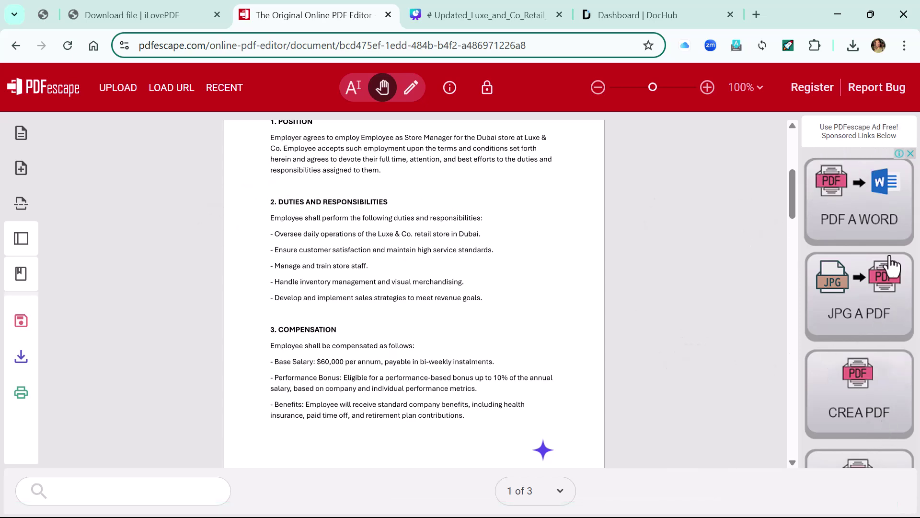
scroll(511, 374, up, 2)
scroll(345, 287, up, 2)
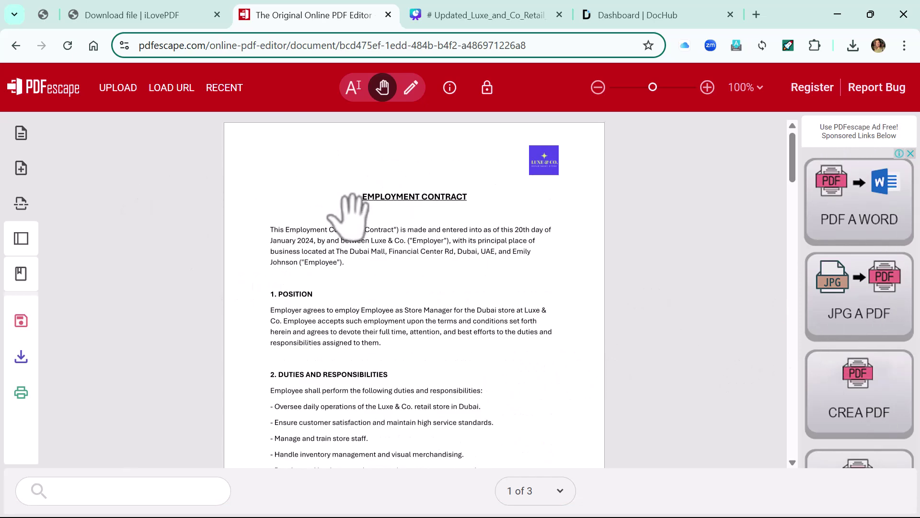
click(21, 173)
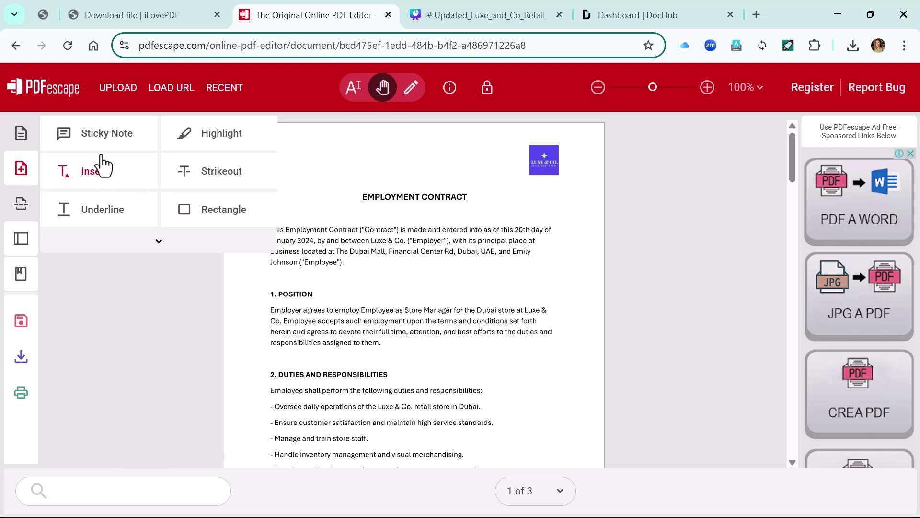
click(158, 243)
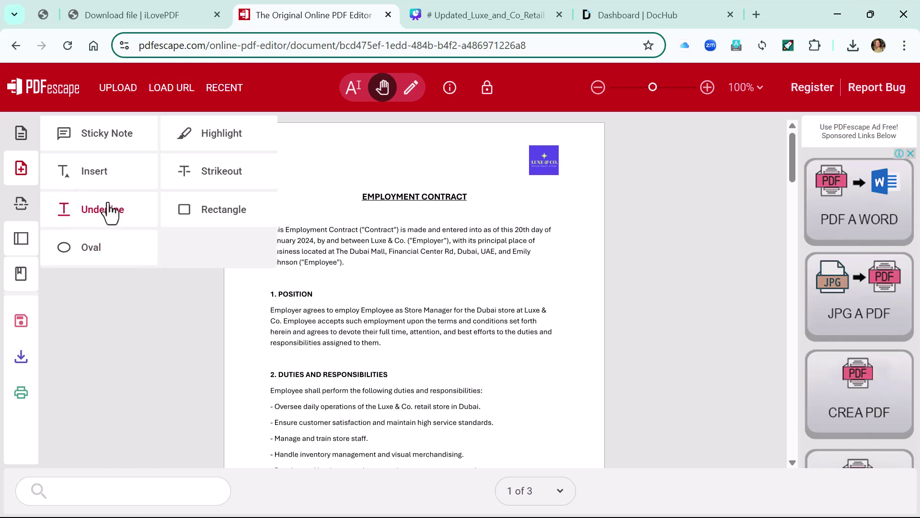
click(99, 137)
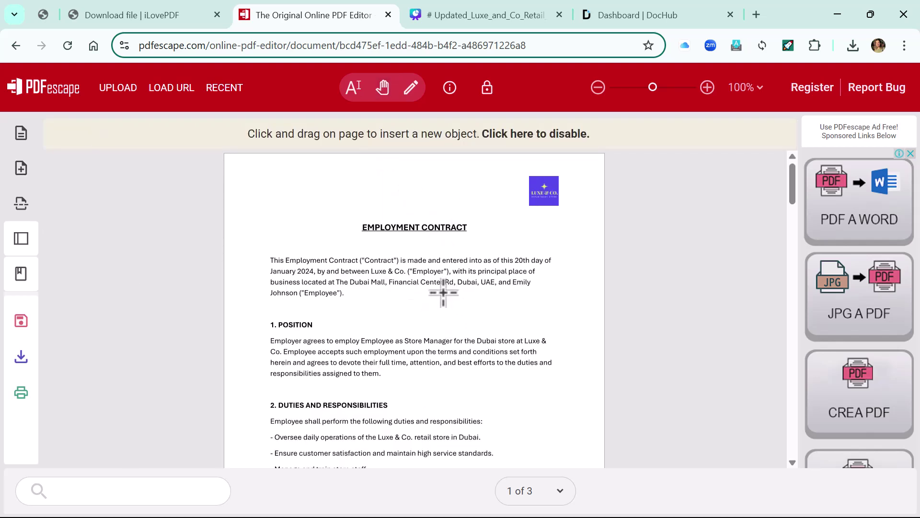
Place the sticky note on page 1 with the text 'Here is a note'.
click(476, 376)
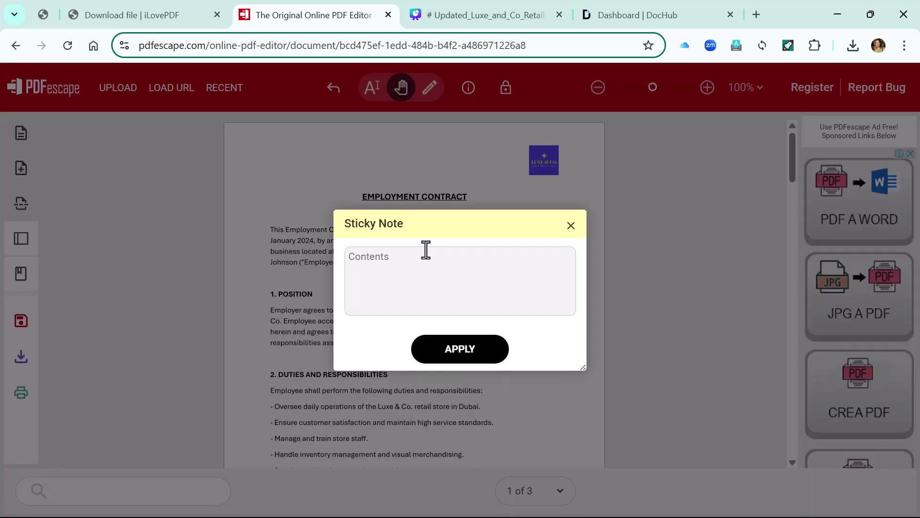
text(Al)
key(BackSpace)
text(Here is a note)
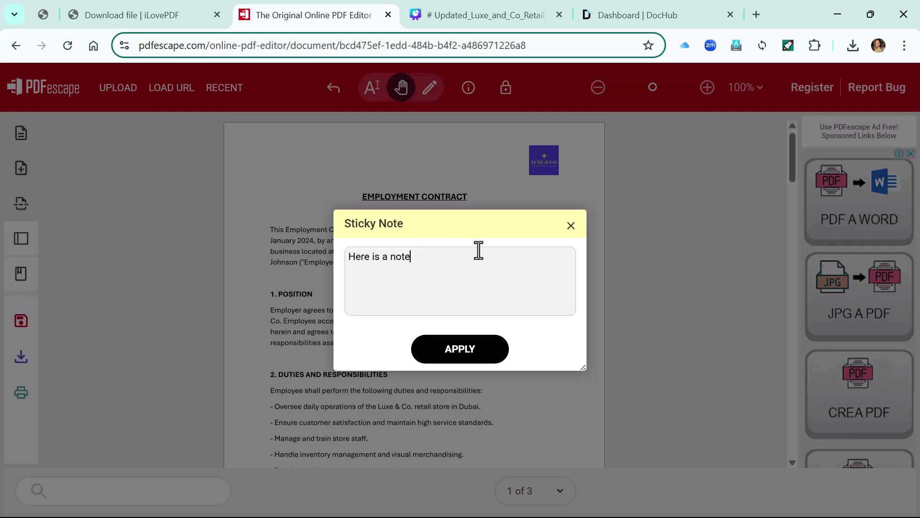
click(453, 355)
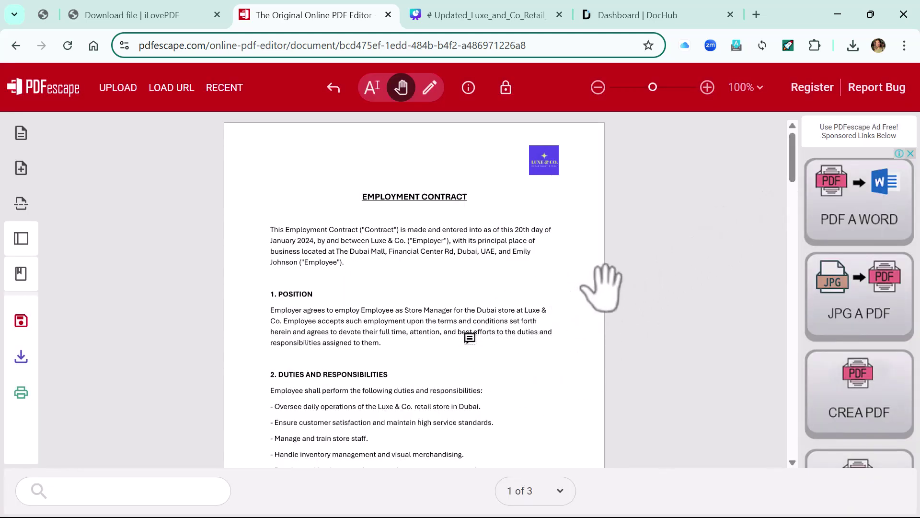
scroll(585, 317, down, 2)
scroll(402, 326, down, 15)
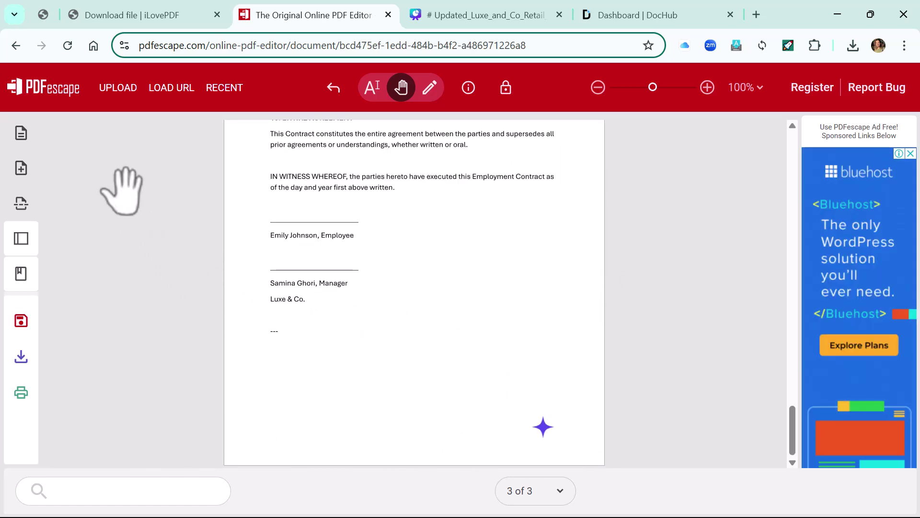
Whiteout the '9. GOVERNING LAW' heading and its text on the last page.
click(21, 134)
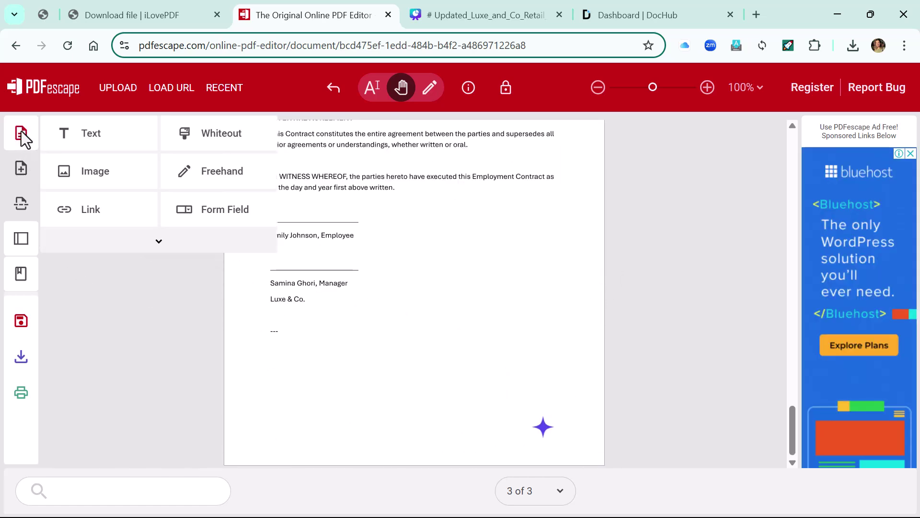
click(215, 144)
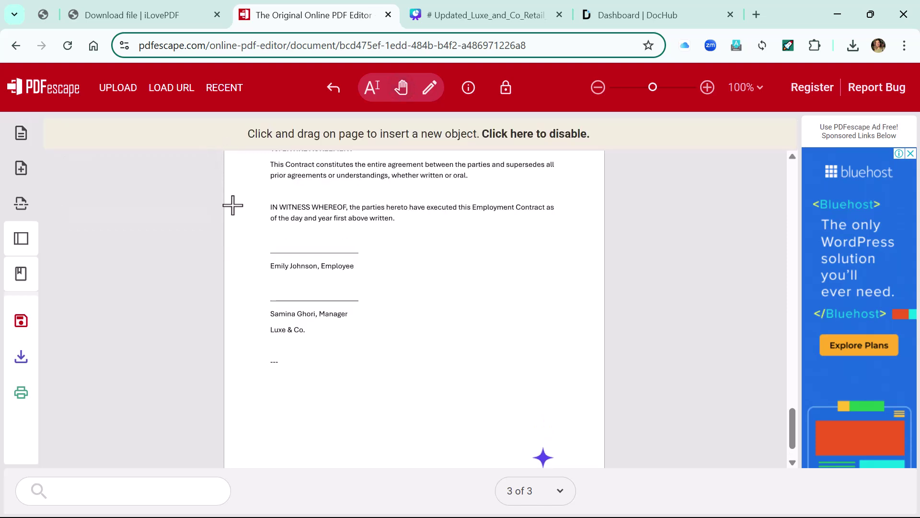
scroll(324, 249, up, 1)
scroll(325, 251, up, 1)
scroll(325, 256, up, 2)
scroll(325, 255, up, 1)
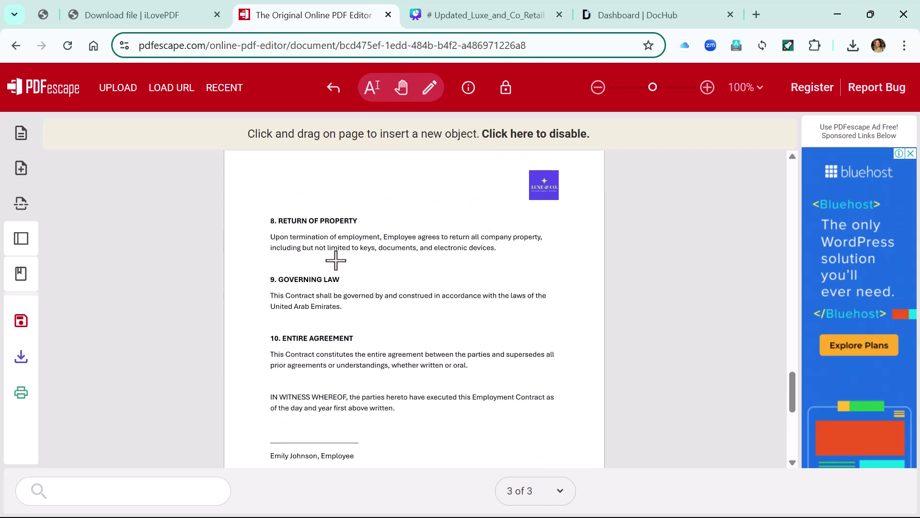
mouse_move(265, 259)
mouse_down()
mouse_move(278, 292)
mouse_move(558, 320)
mouse_up()
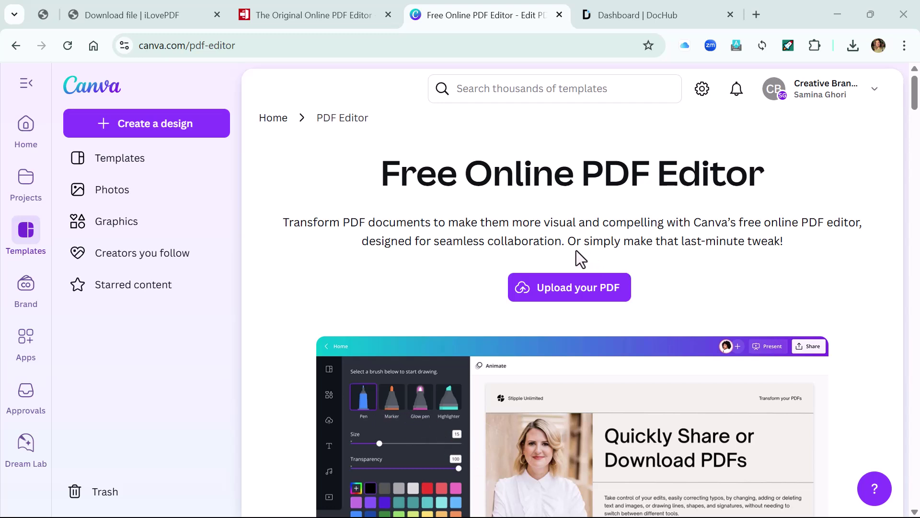
Upload Employment Contract.pdf into Canva's PDF editor.
click(573, 292)
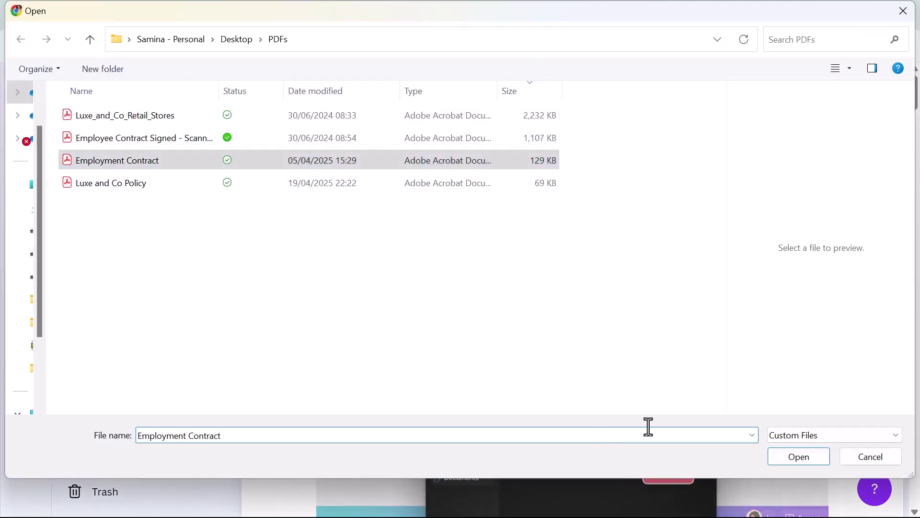
click(797, 458)
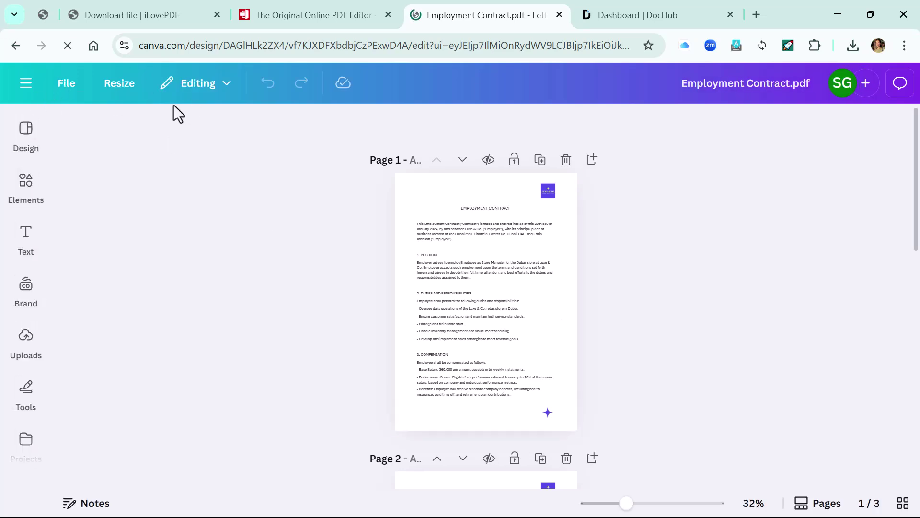
Browse Canva's Brand and Elements panels with contract page 1 selected.
click(26, 290)
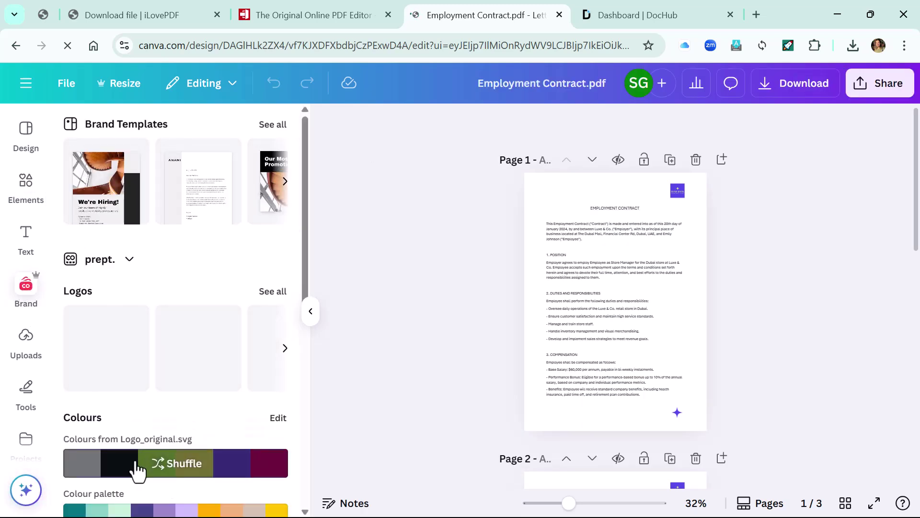
click(162, 345)
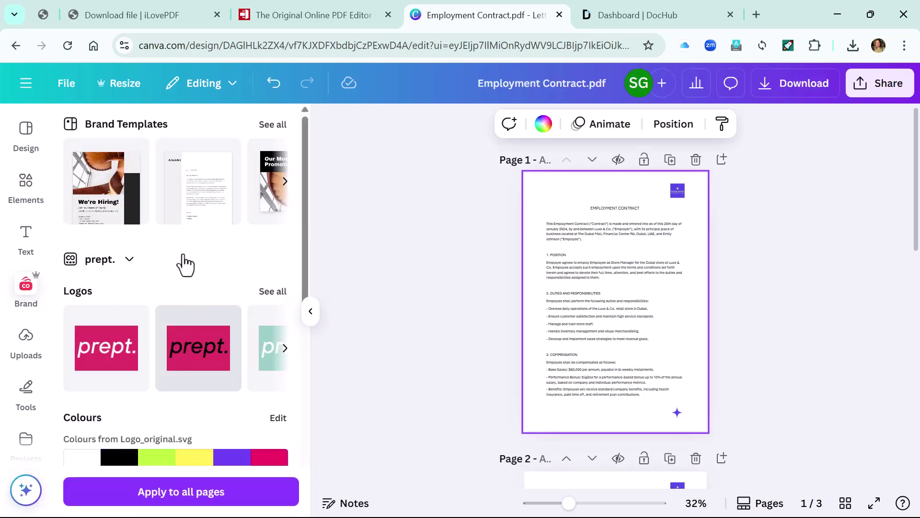
click(25, 189)
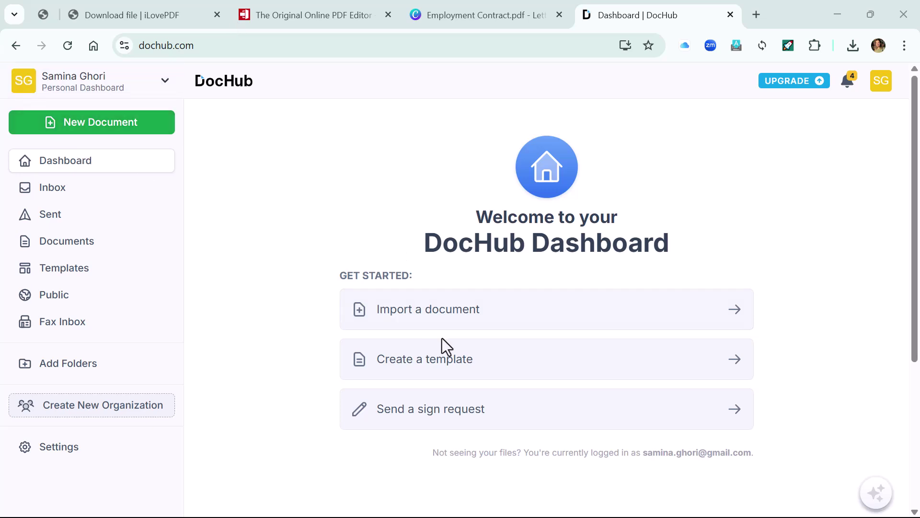
Import Employment Contract.pdf into DocHub and create a document from it.
click(440, 309)
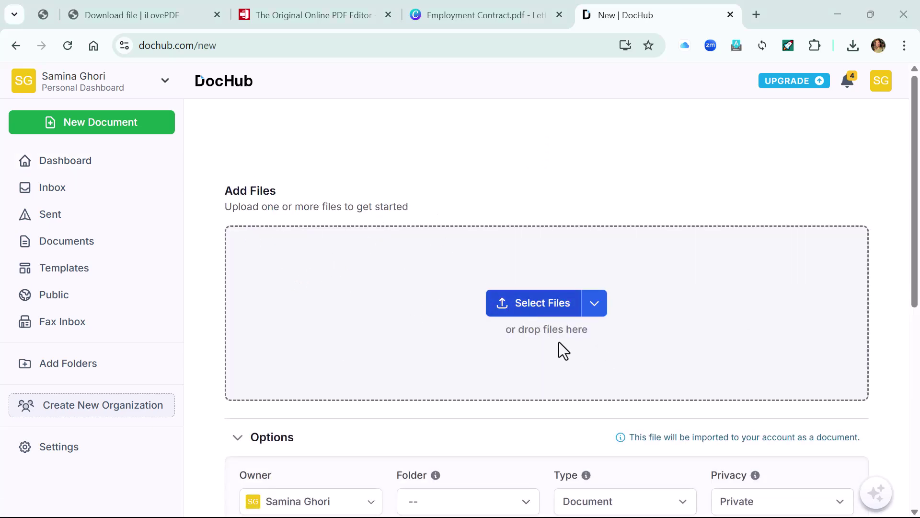
click(509, 309)
click(134, 160)
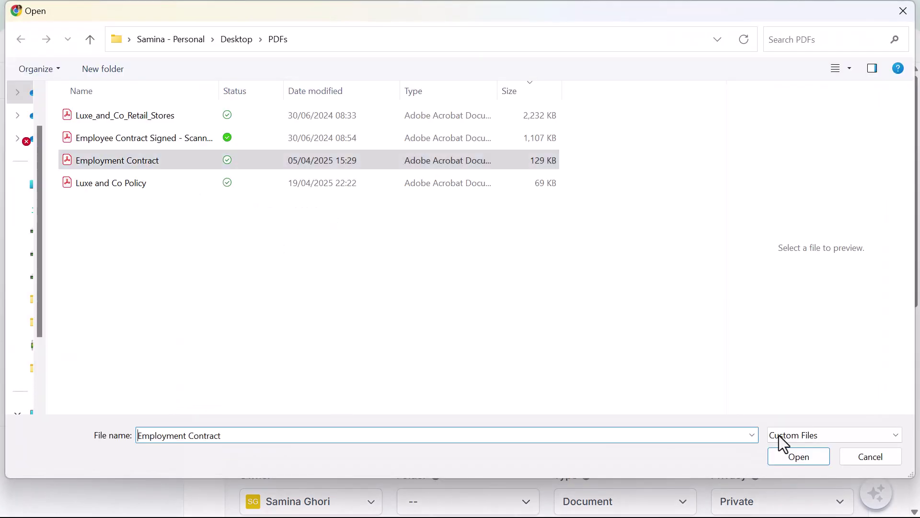
click(795, 458)
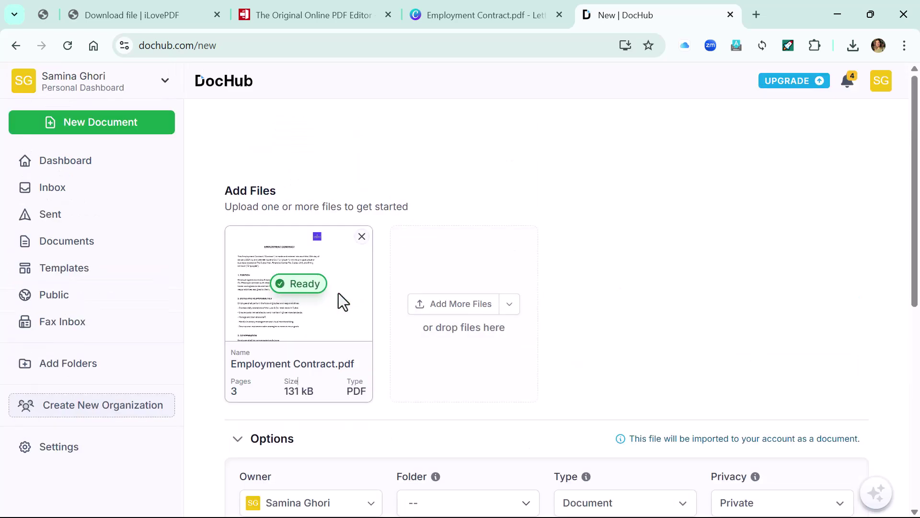
scroll(550, 387, down, 1)
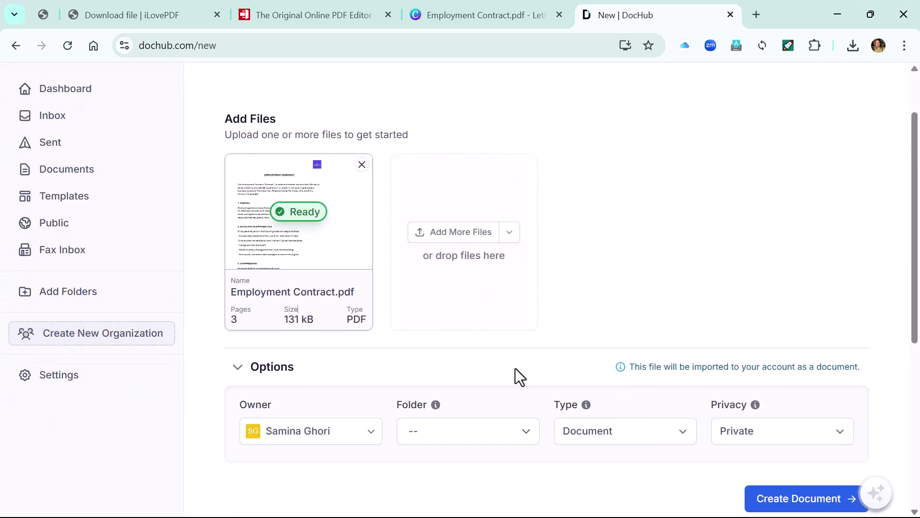
click(812, 500)
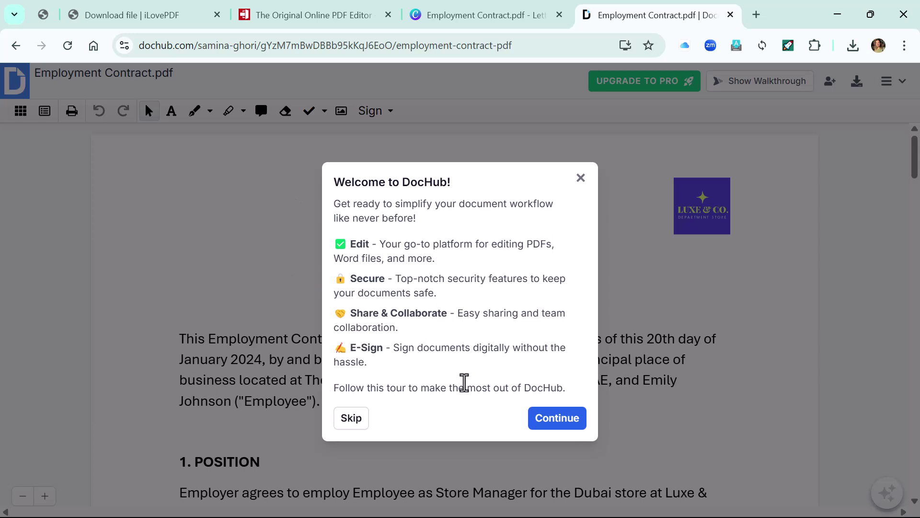
Finish DocHub's welcome tour and select the sticky-note comment tool.
click(573, 428)
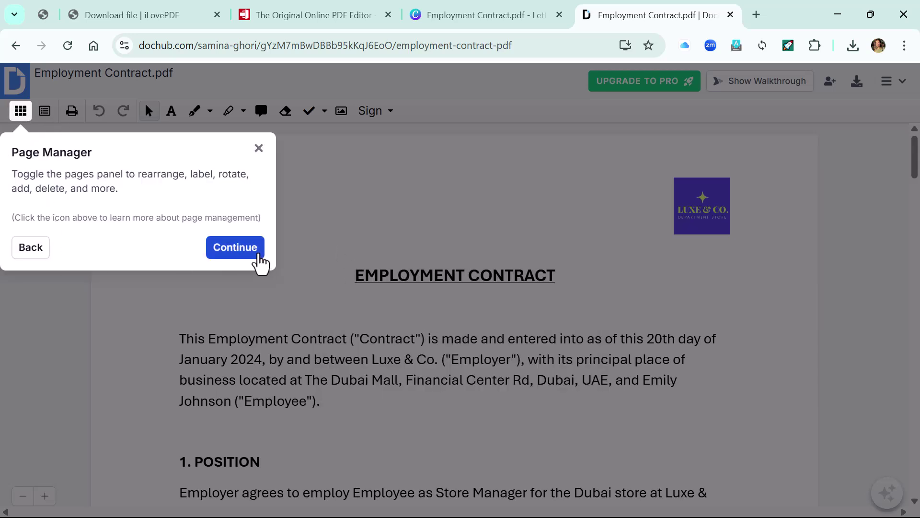
click(250, 255)
click(246, 258)
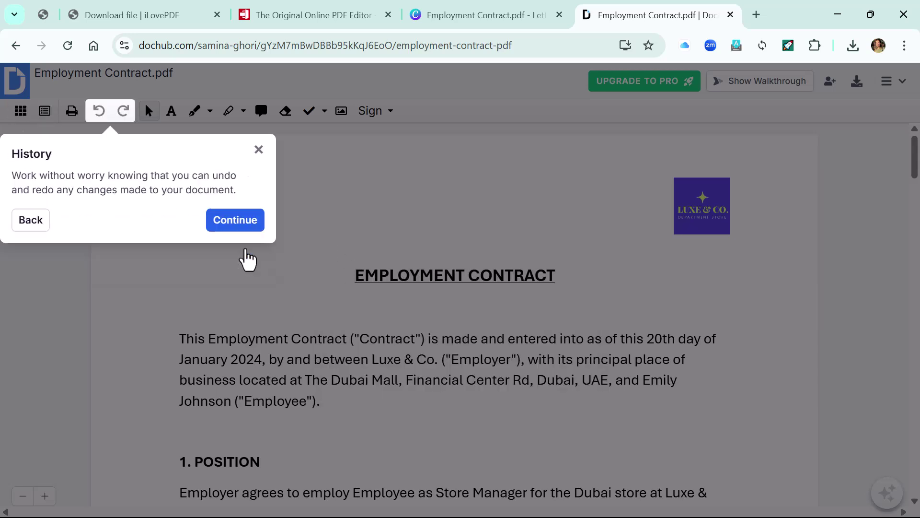
click(242, 229)
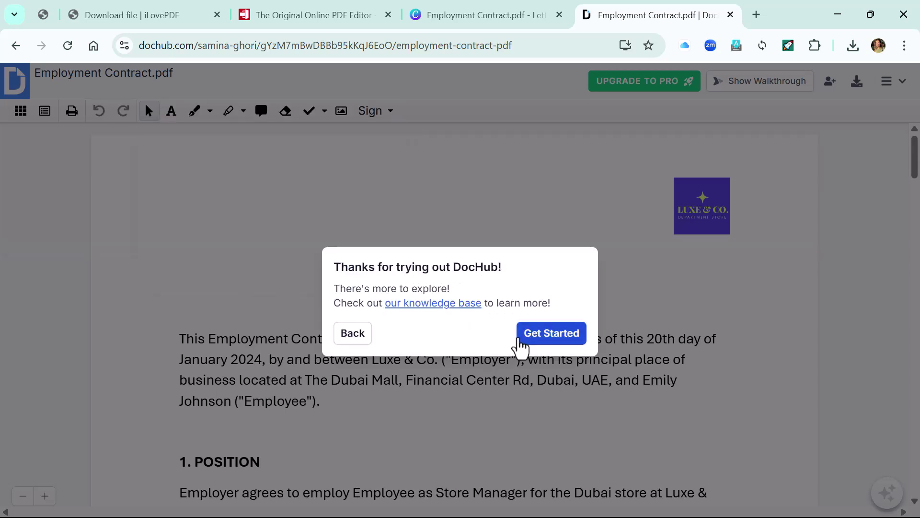
click(548, 333)
click(262, 115)
Place a sticky note above 1. POSITION on page 1 reading 'Make a change here'.
click(565, 310)
scroll(503, 447, down, 3)
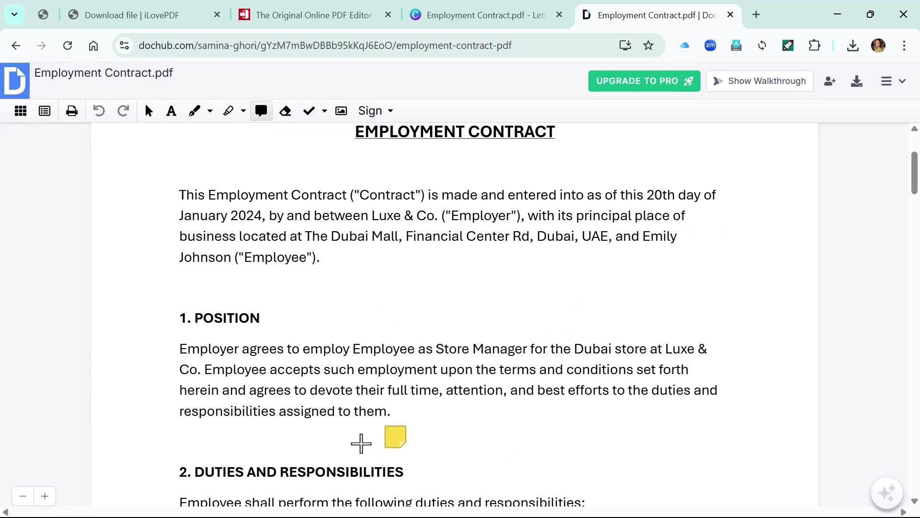
click(363, 321)
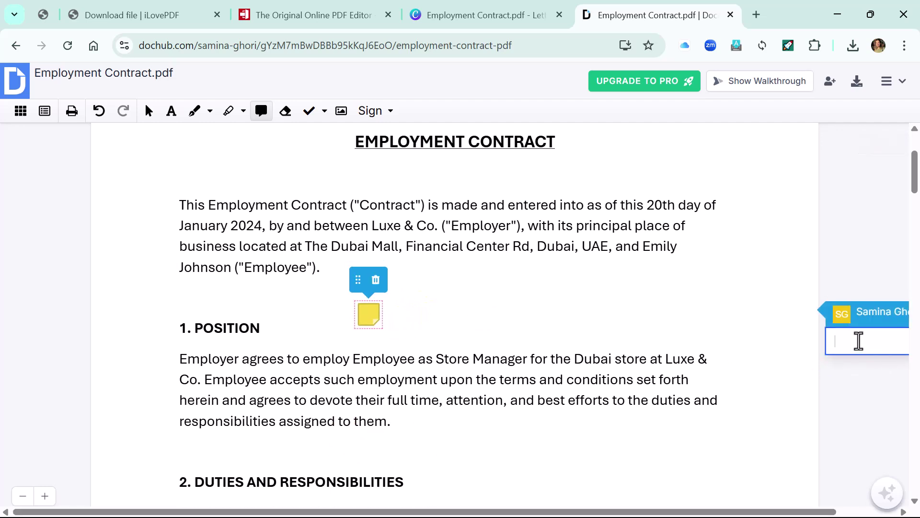
text(Make a chan)
text(ge here)
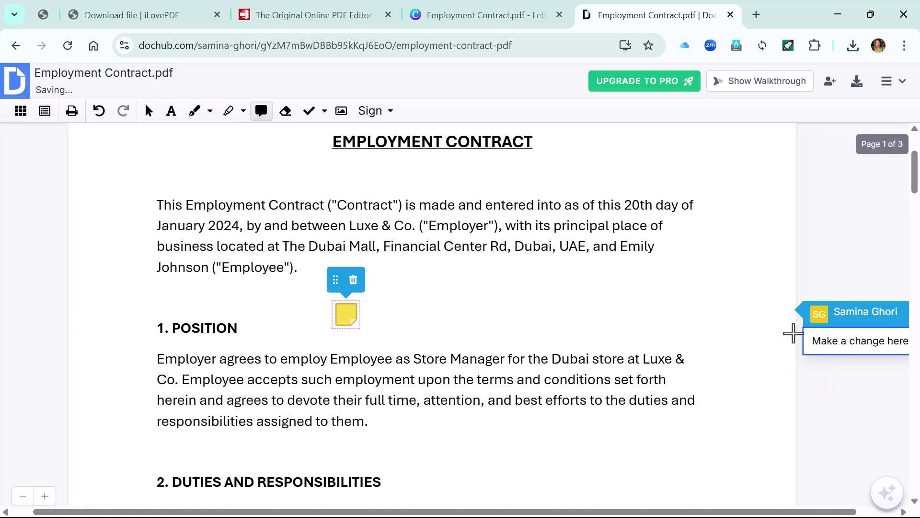
scroll(915, 177, down, 15)
scroll(698, 318, down, 2)
scroll(695, 321, down, 5)
scroll(695, 321, down, 4)
scroll(694, 325, down, 6)
scroll(694, 325, down, 2)
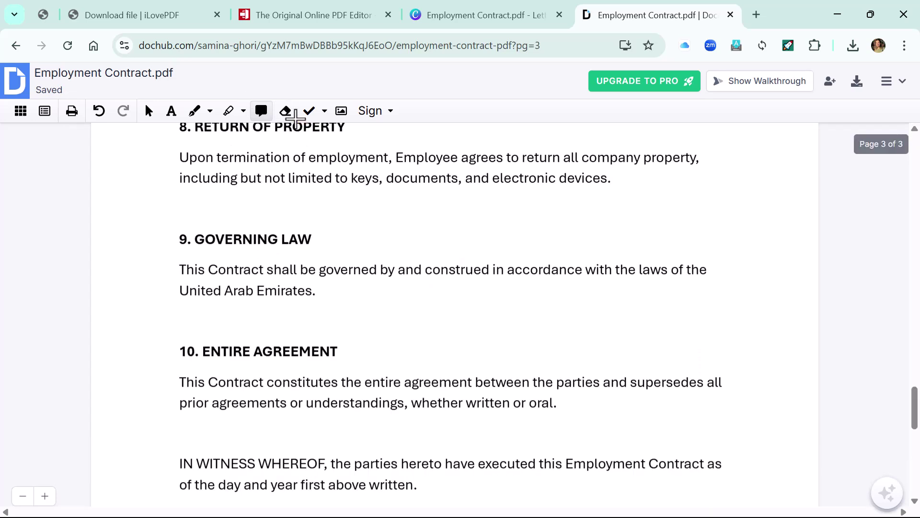
Start creating a new signature in DocHub's Create Signatures dialog.
click(392, 112)
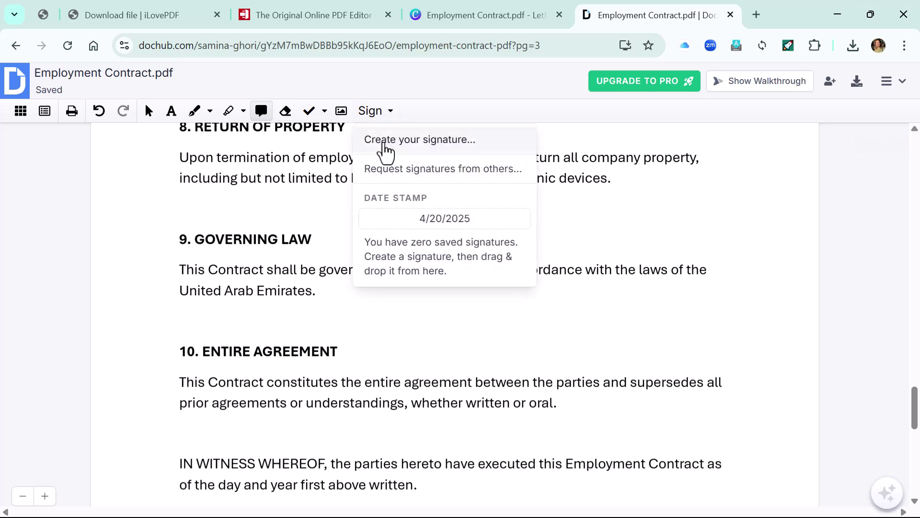
click(386, 144)
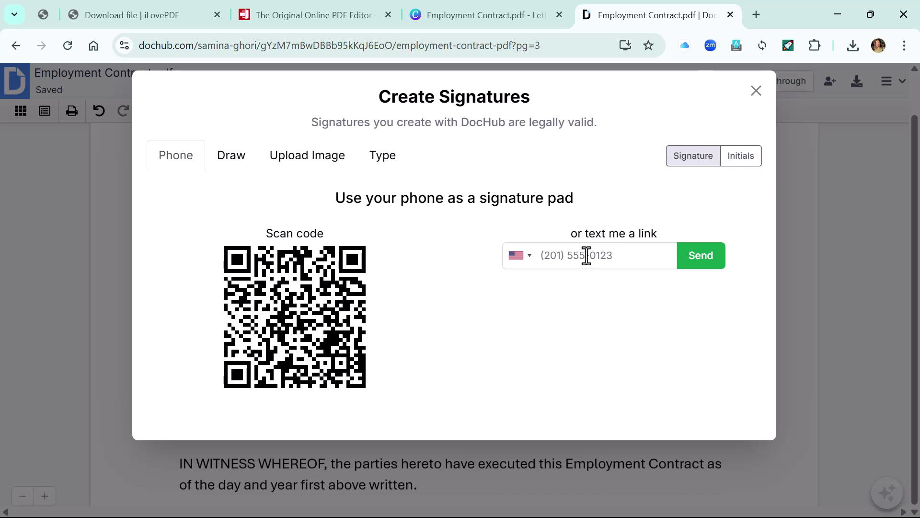
click(527, 261)
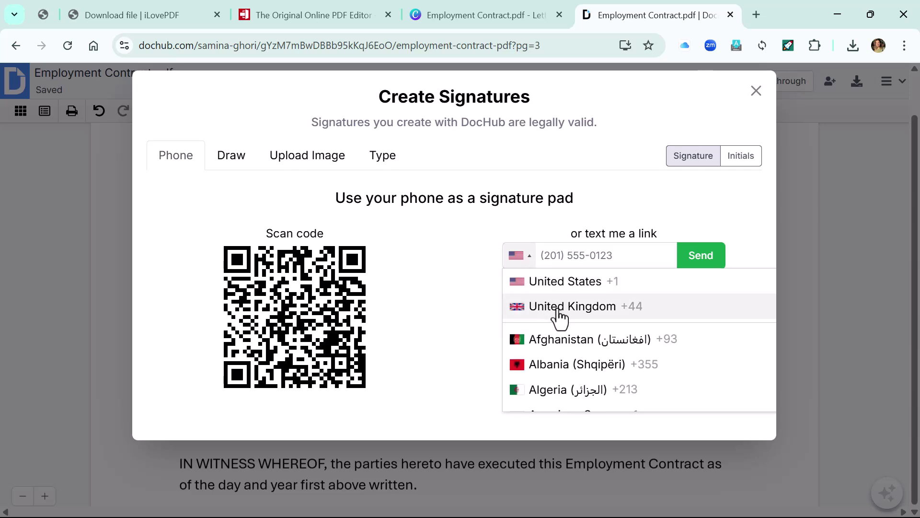
scroll(609, 314, down, 1)
scroll(616, 316, down, 3)
scroll(618, 316, up, 5)
scroll(386, 218, up, 1)
Hand-draw a cursive signature on the pad and save it as the default.
click(234, 203)
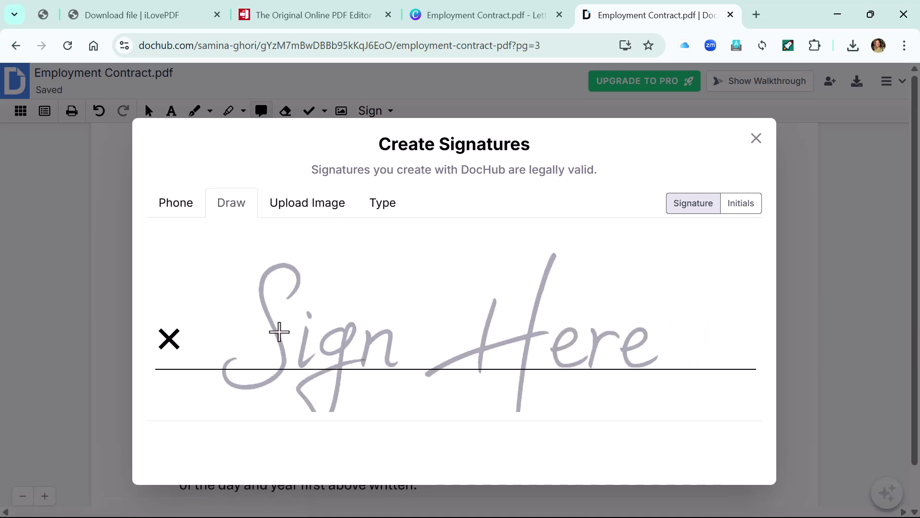
click(279, 330)
drag(277, 331, 330, 308)
drag(321, 266, 579, 322)
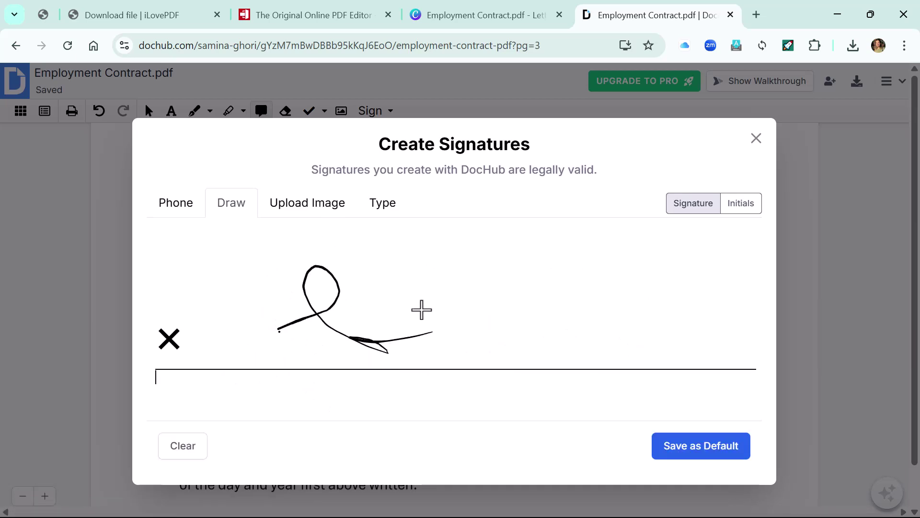
click(694, 448)
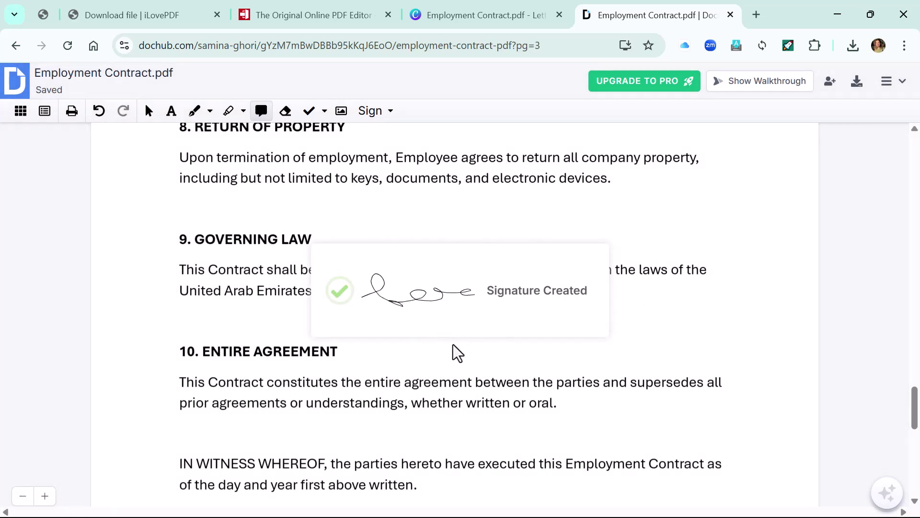
scroll(479, 331, down, 10)
scroll(502, 306, down, 3)
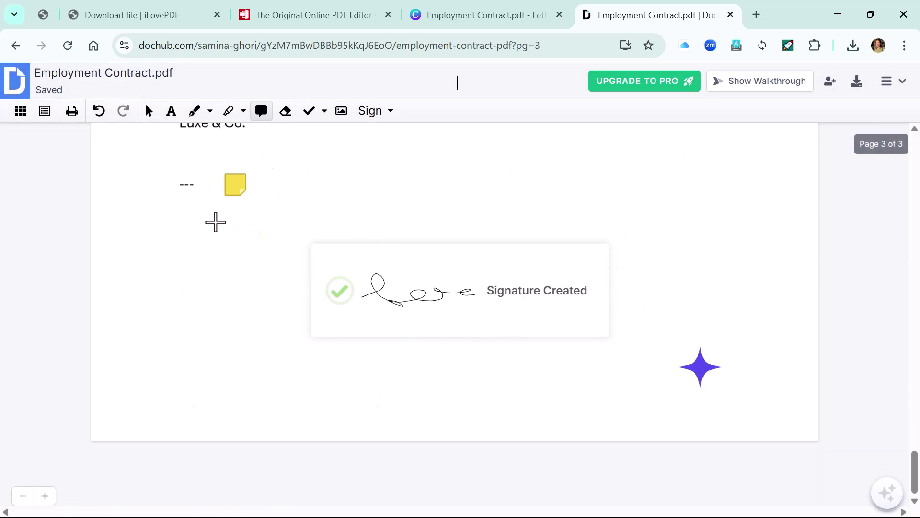
scroll(239, 244, up, 6)
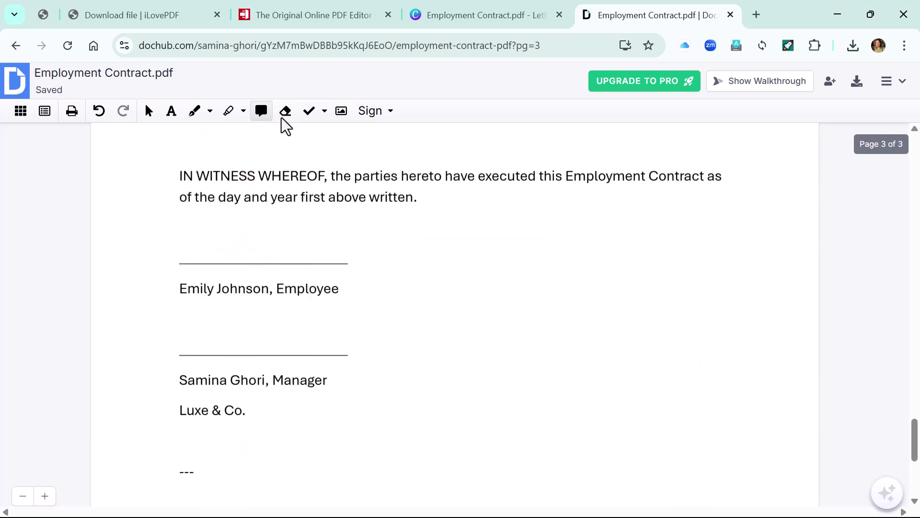
click(371, 111)
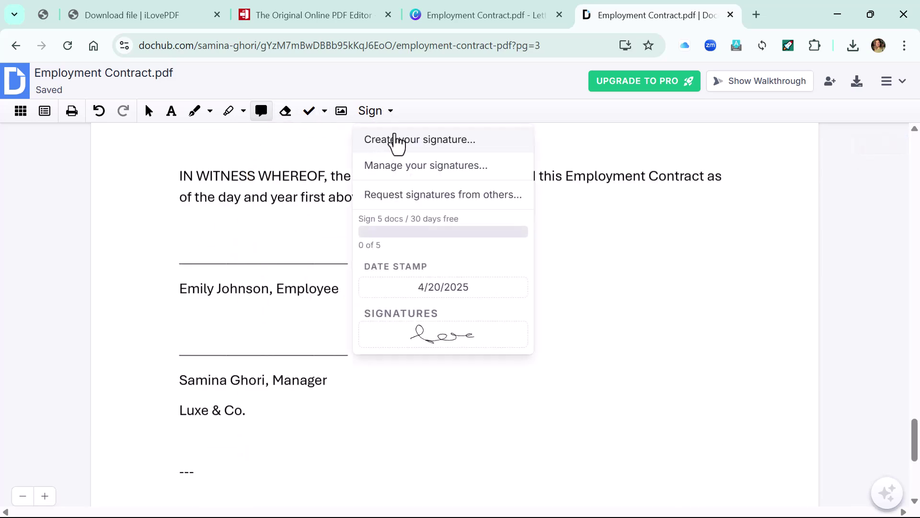
drag(423, 330, 320, 331)
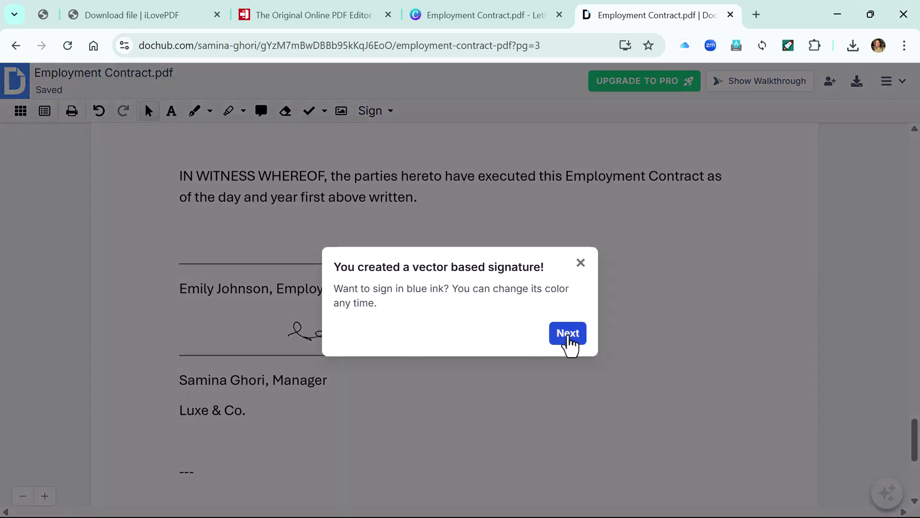
click(566, 332)
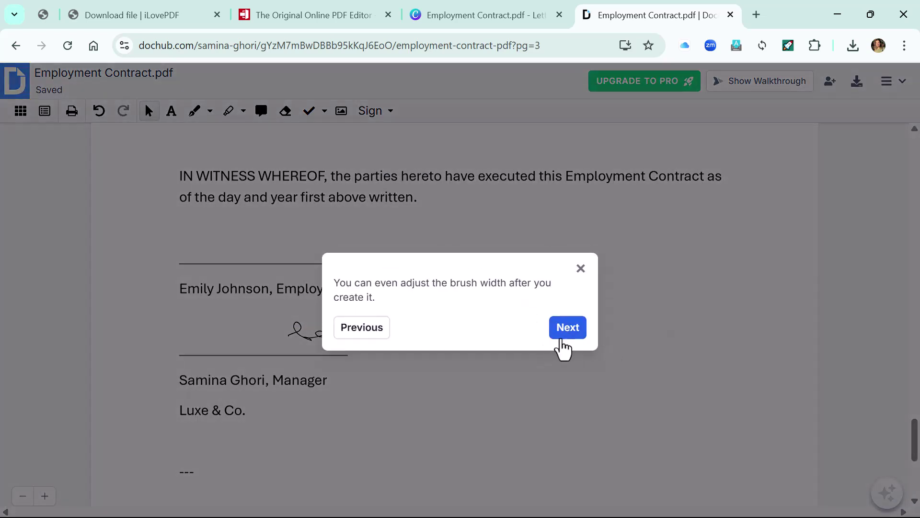
click(560, 334)
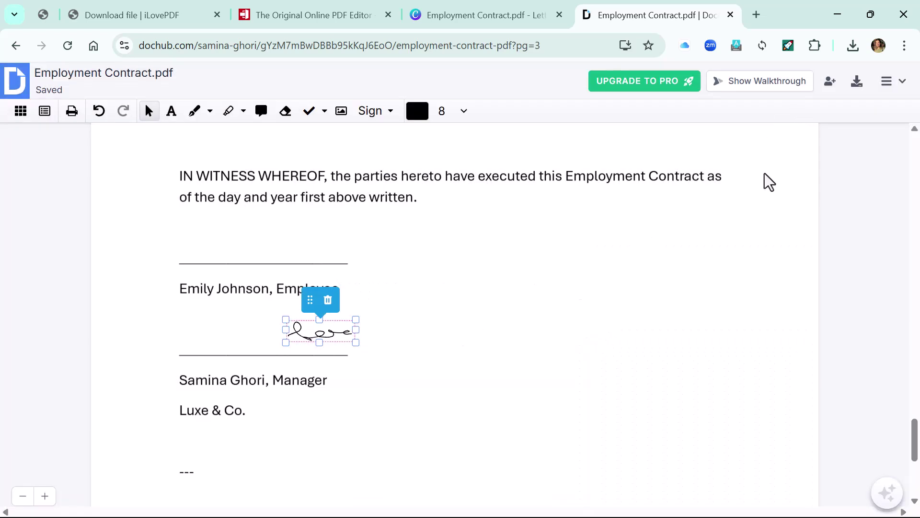
scroll(785, 202, up, 4)
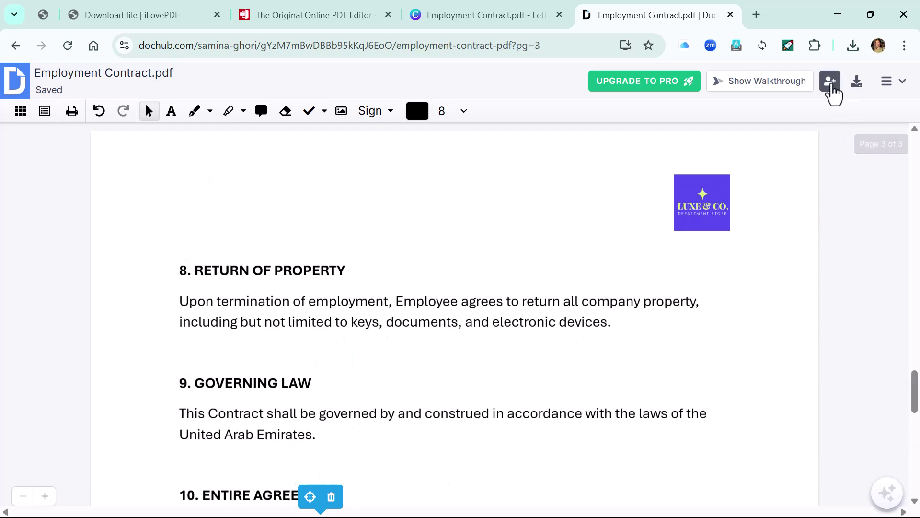
Open DocHub's Share with others panel for the contract, then close it.
click(831, 87)
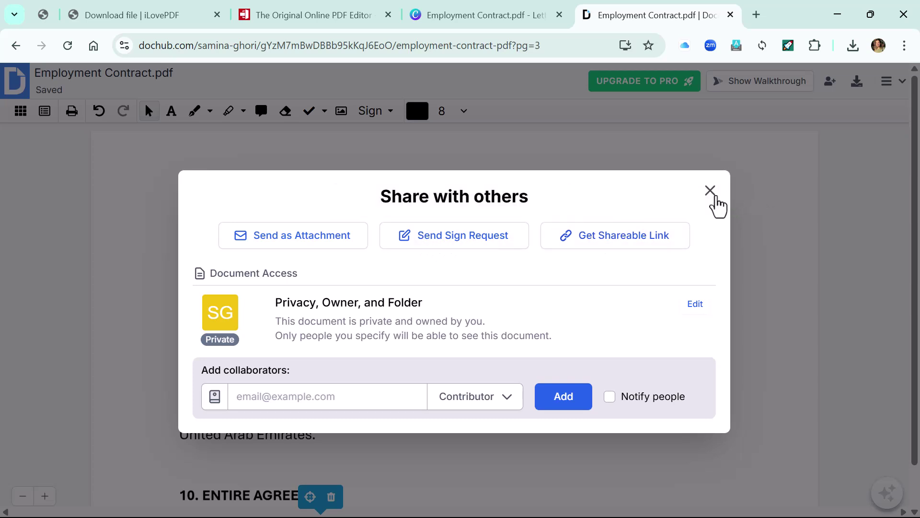
click(710, 191)
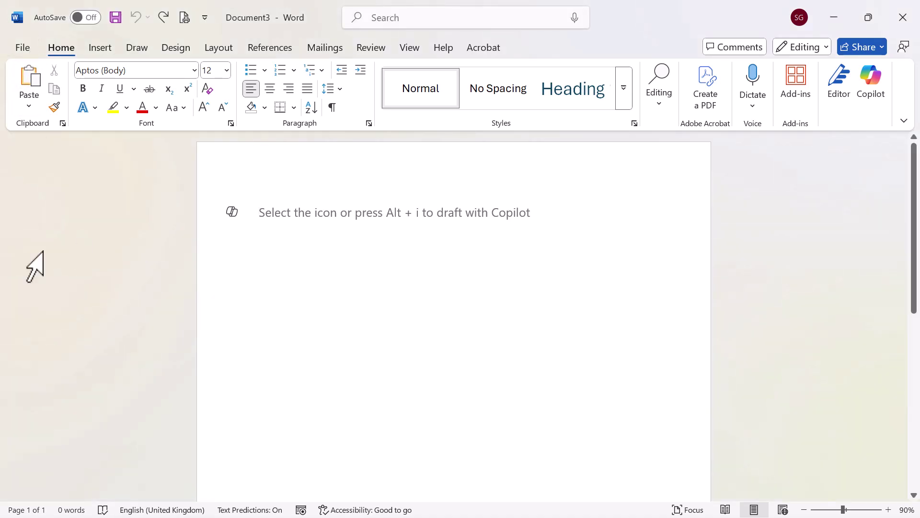
Open Employment Contract from Desktop > PDFs in Word and accept its conversion.
click(22, 47)
key(alt+f)
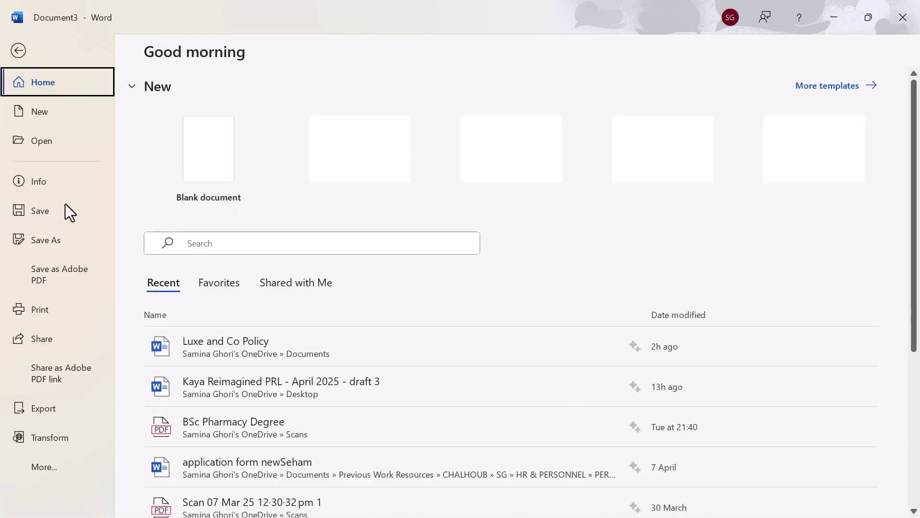
click(39, 140)
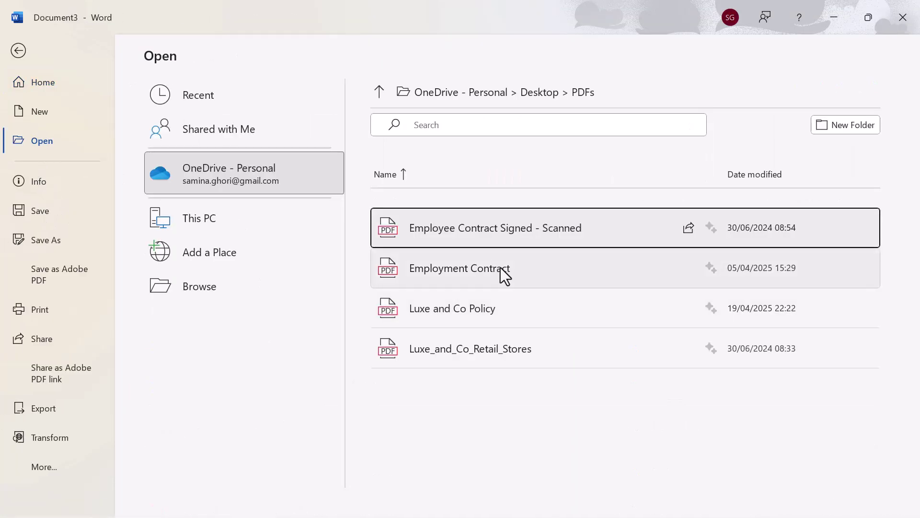
click(492, 269)
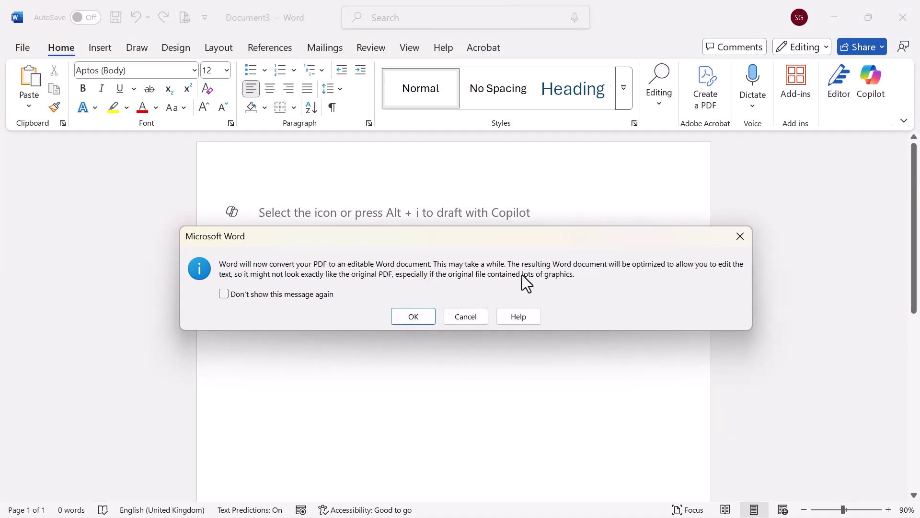
click(410, 318)
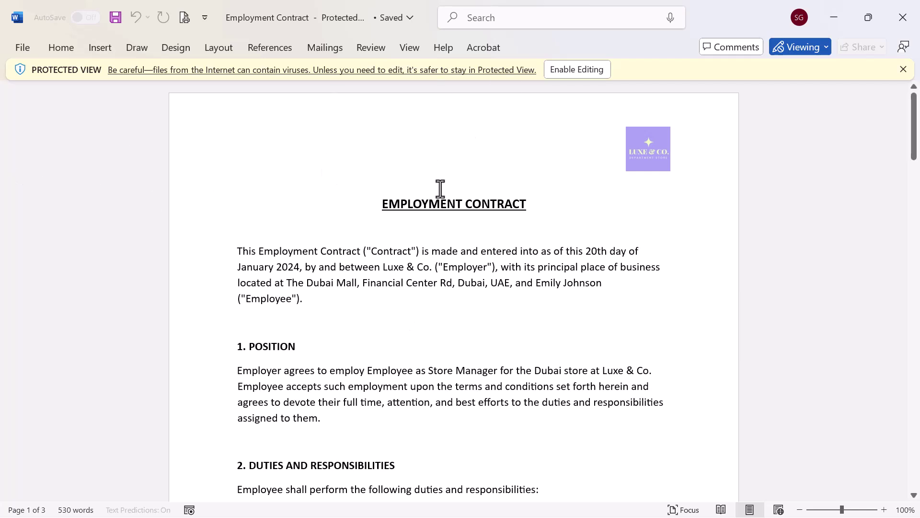
Scroll through the converted Employment Contract to review its pages.
scroll(518, 231, down, 1)
scroll(518, 232, down, 1)
scroll(517, 235, down, 2)
scroll(516, 242, down, 2)
scroll(510, 258, down, 1)
scroll(546, 293, down, 4)
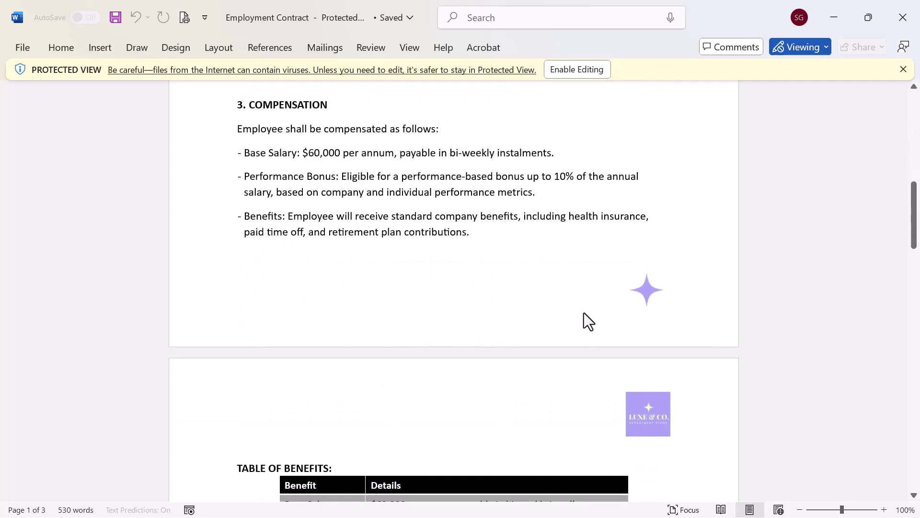
scroll(585, 319, down, 4)
scroll(585, 324, down, 5)
scroll(585, 325, down, 4)
scroll(585, 324, down, 1)
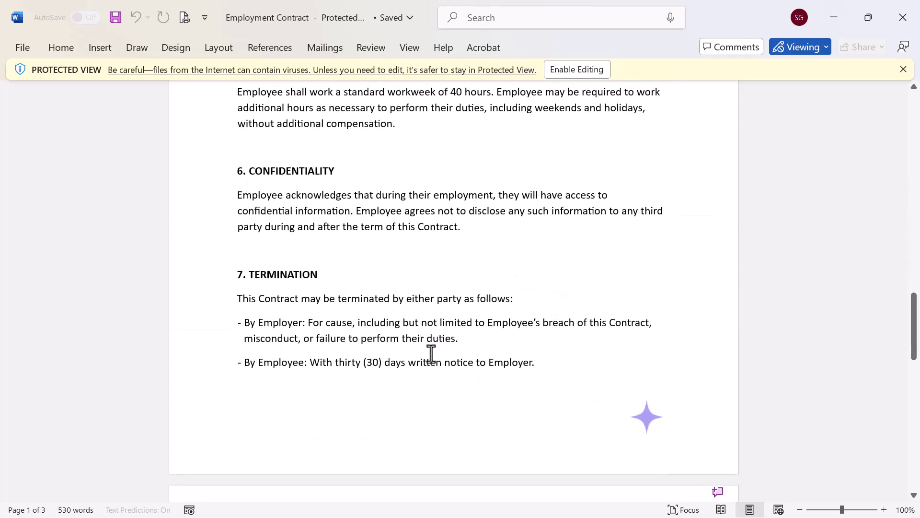
scroll(509, 367, down, 3)
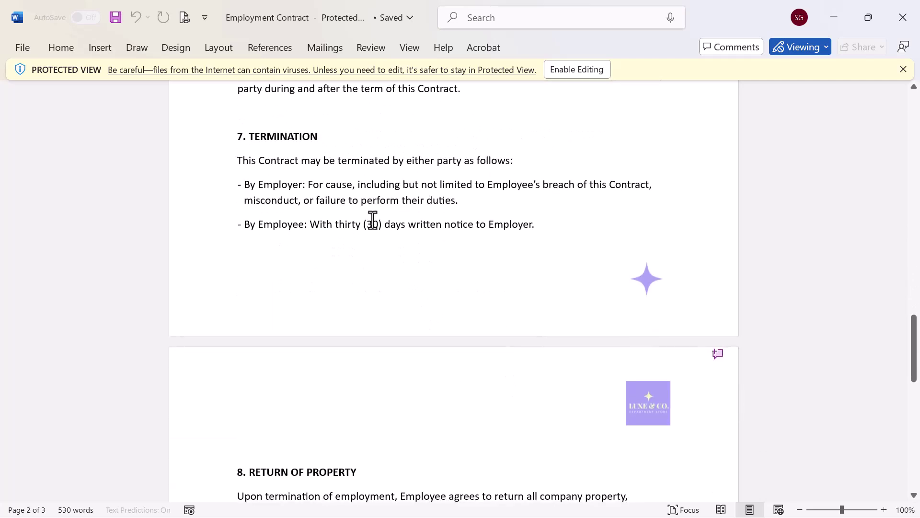
Enable editing on the Protected View document and confirm the PDF conversion.
key(BackSpace)
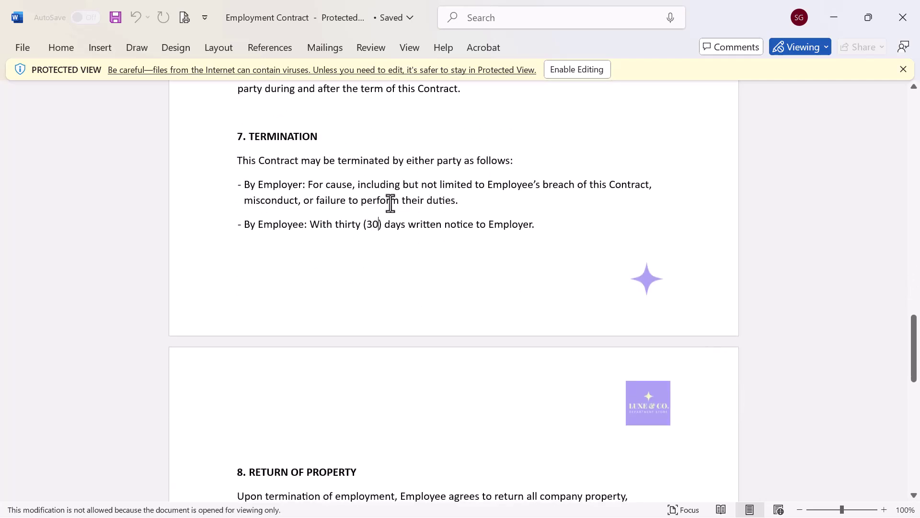
click(581, 74)
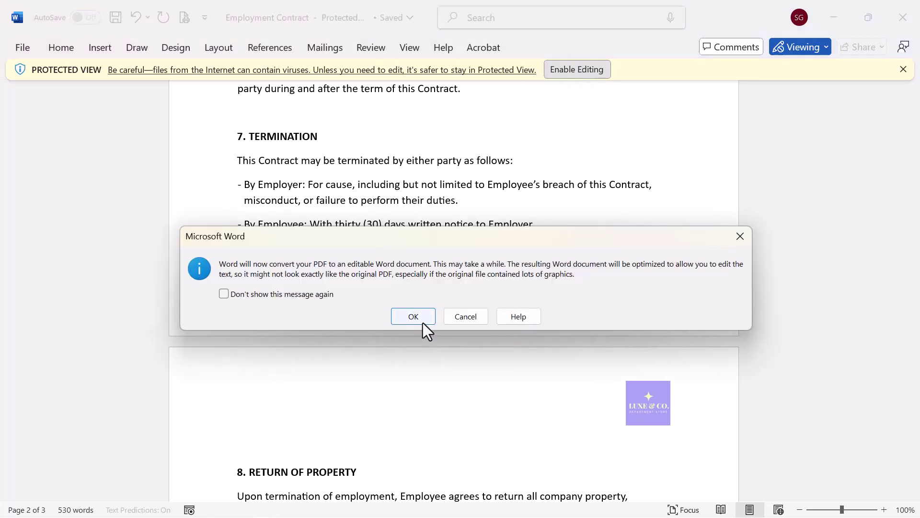
click(418, 317)
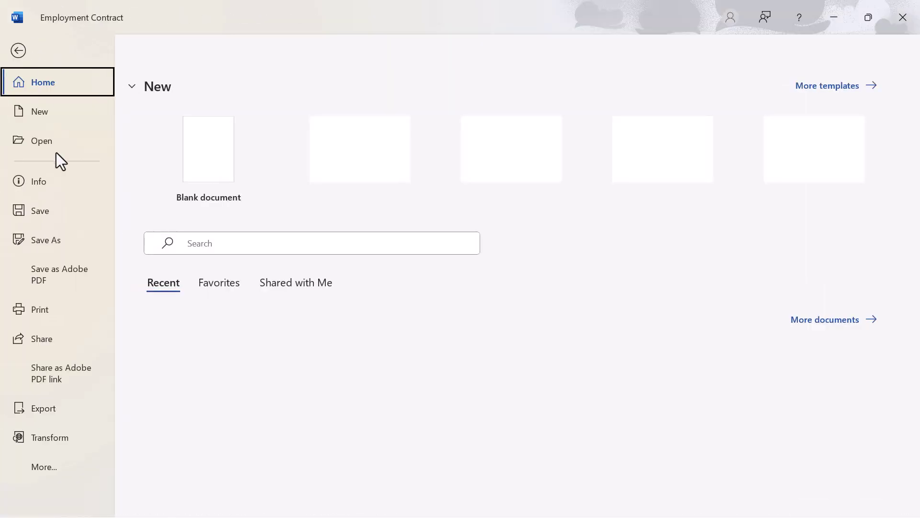
Set the Save As type to PDF and target a new folder created inside PDFs.
click(39, 245)
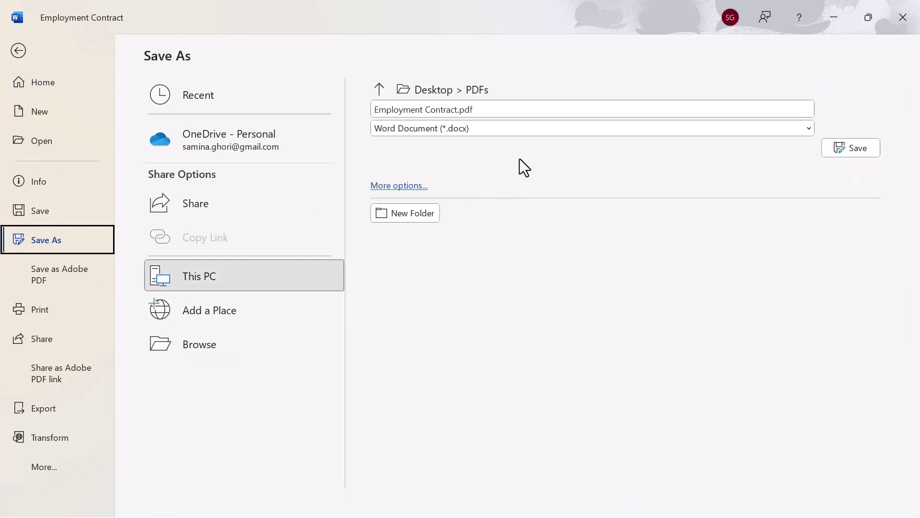
click(519, 129)
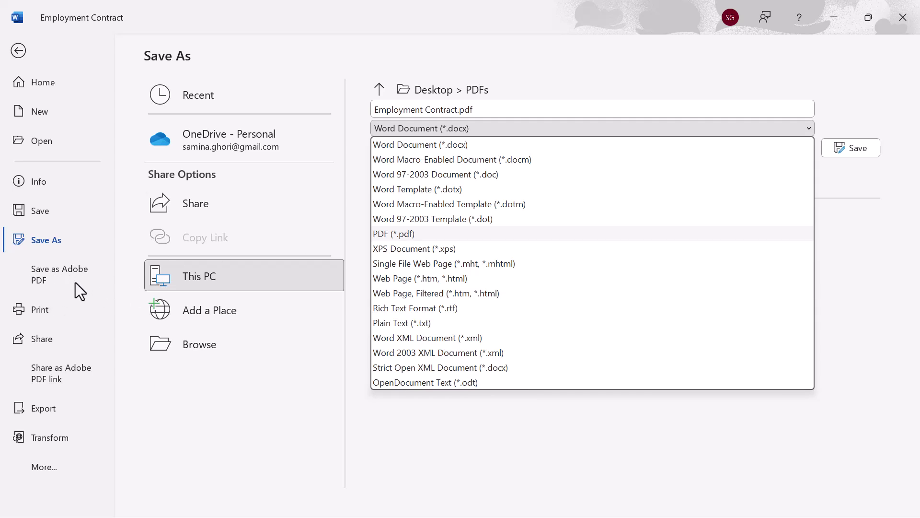
click(396, 234)
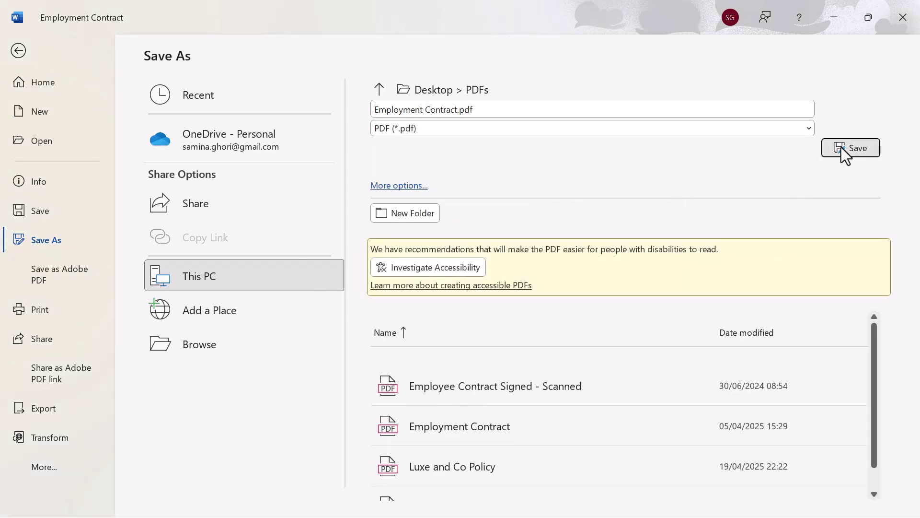
click(405, 212)
click(481, 284)
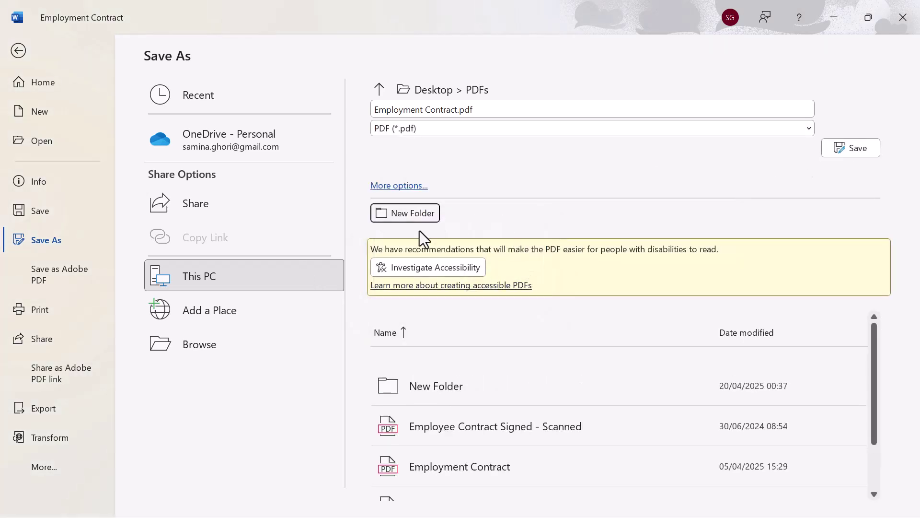
click(440, 383)
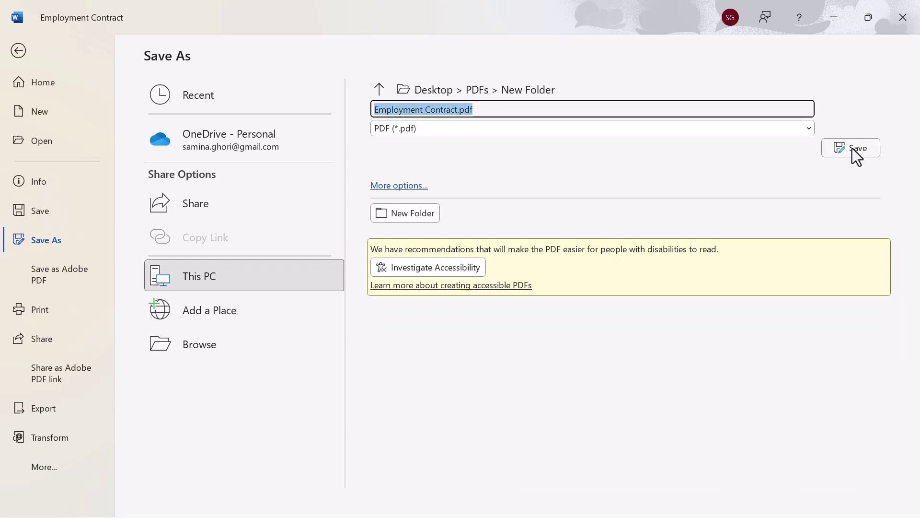